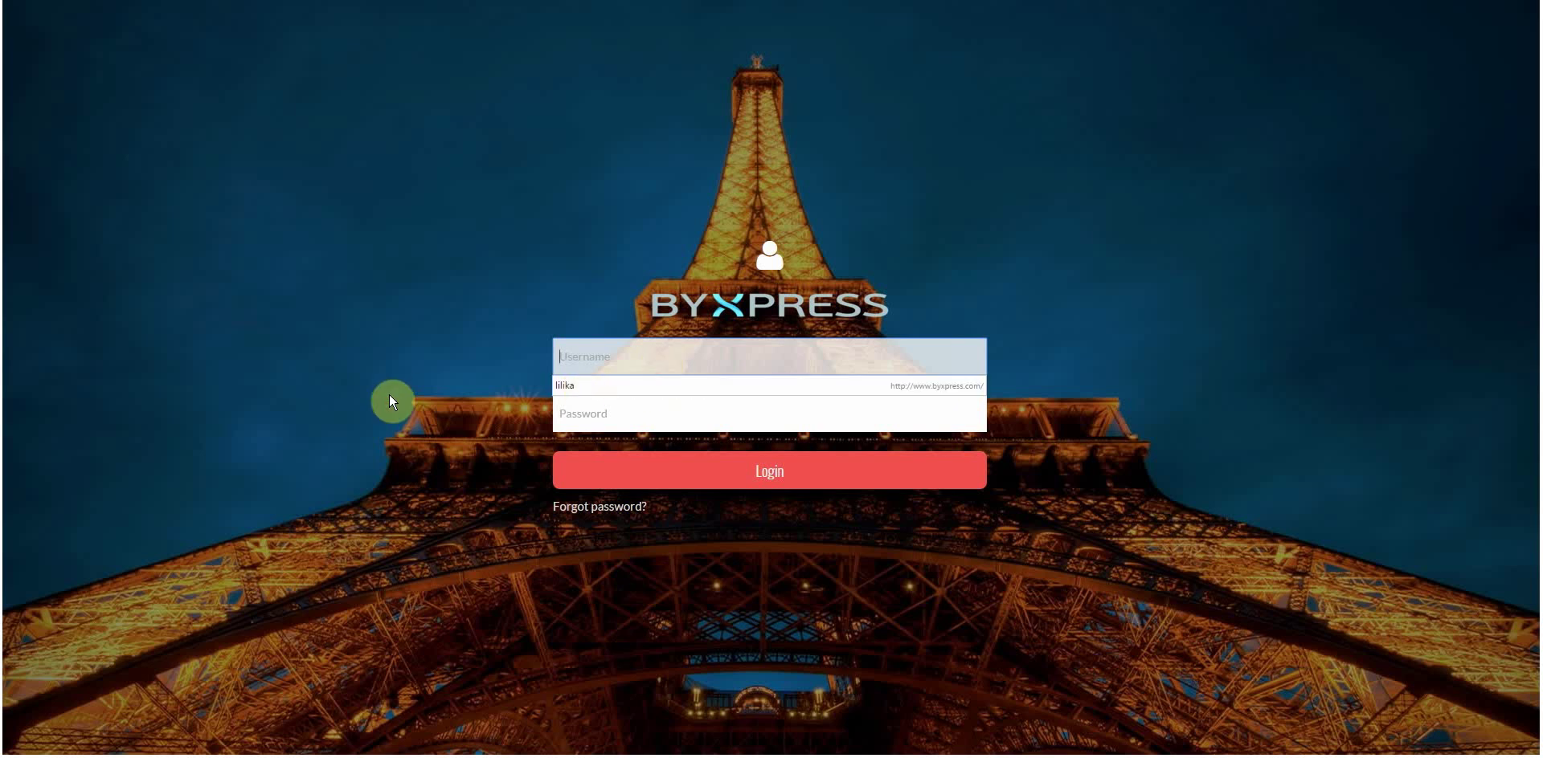
Enter the account username and replace the autofilled password with the account password
type("lilika")
key("Tab")
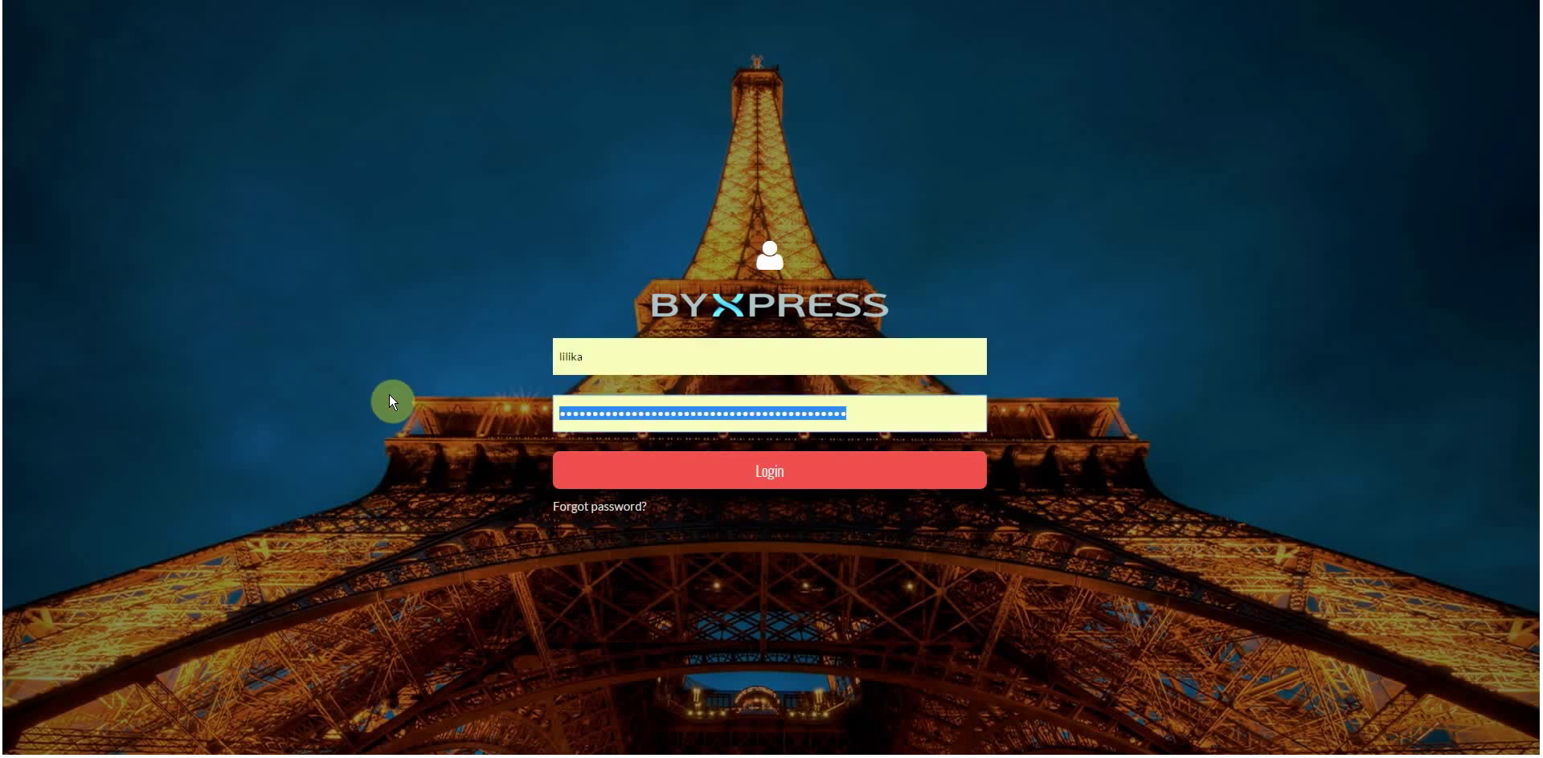
key("BackSpace")
type("••••")
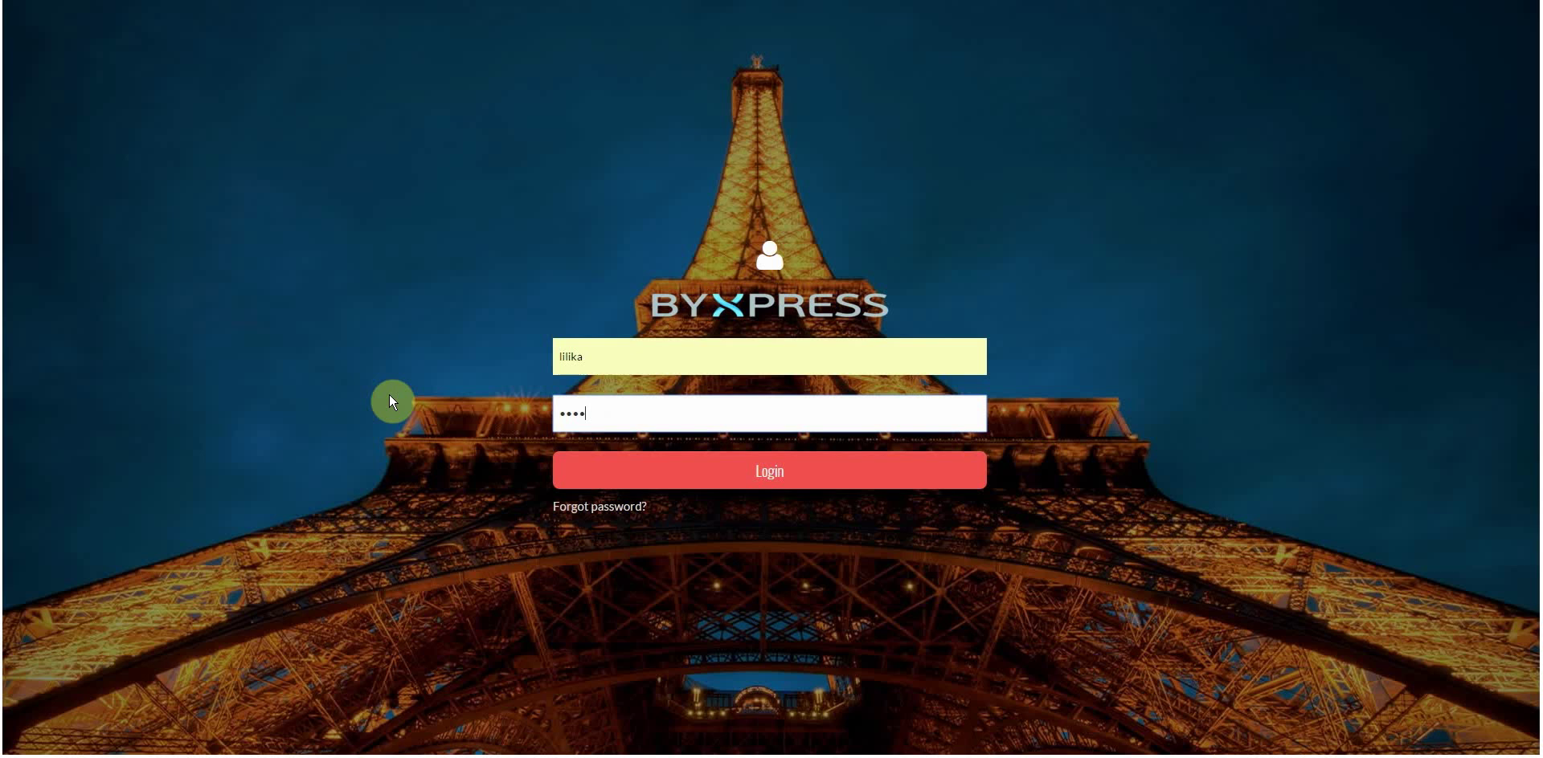
type("••")
Sign in, open the Page Builder control panel and select its PageBuilder password
left_click(778, 478)
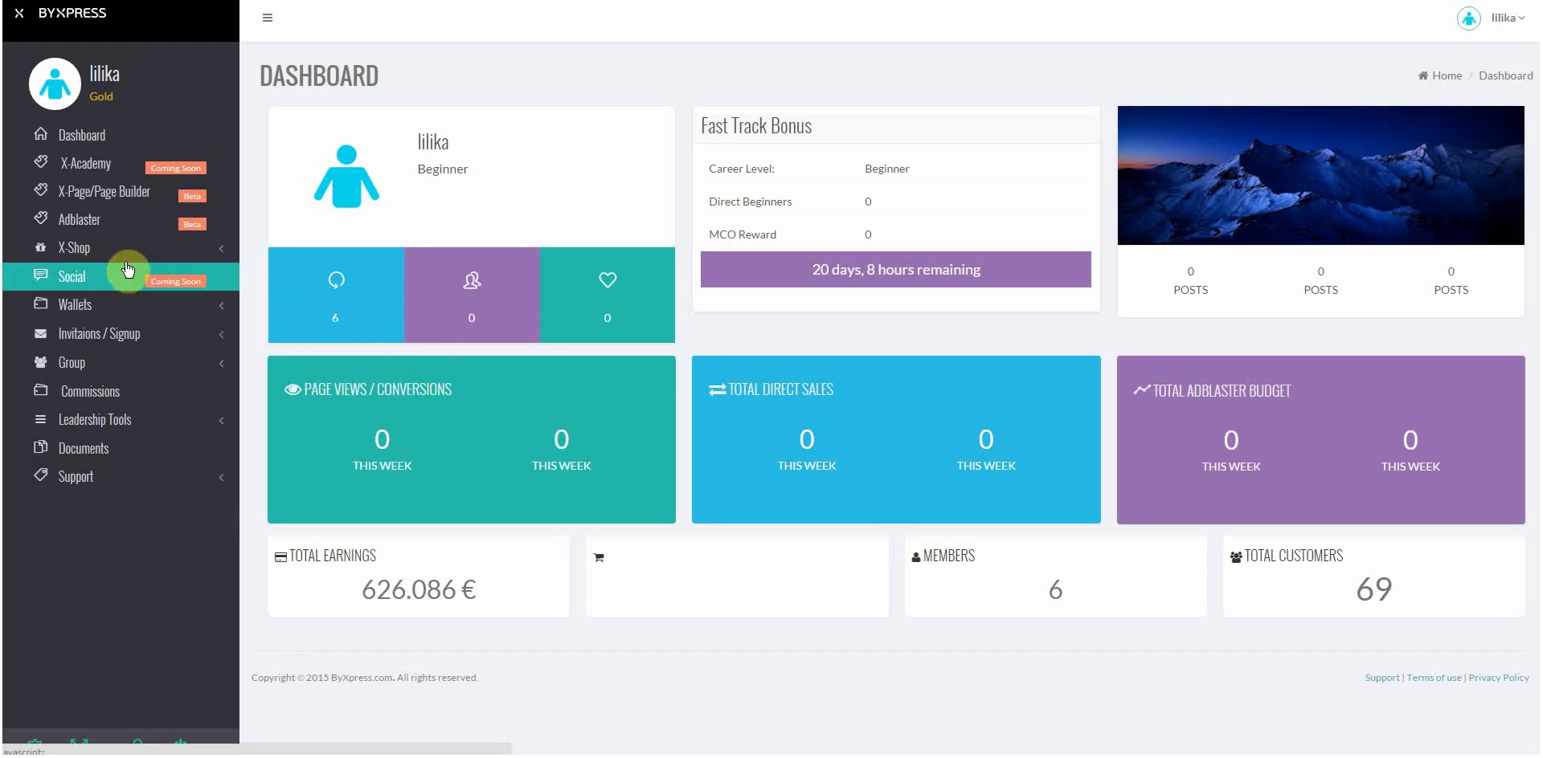
left_click(137, 198)
left_click_drag(753, 215, 681, 223)
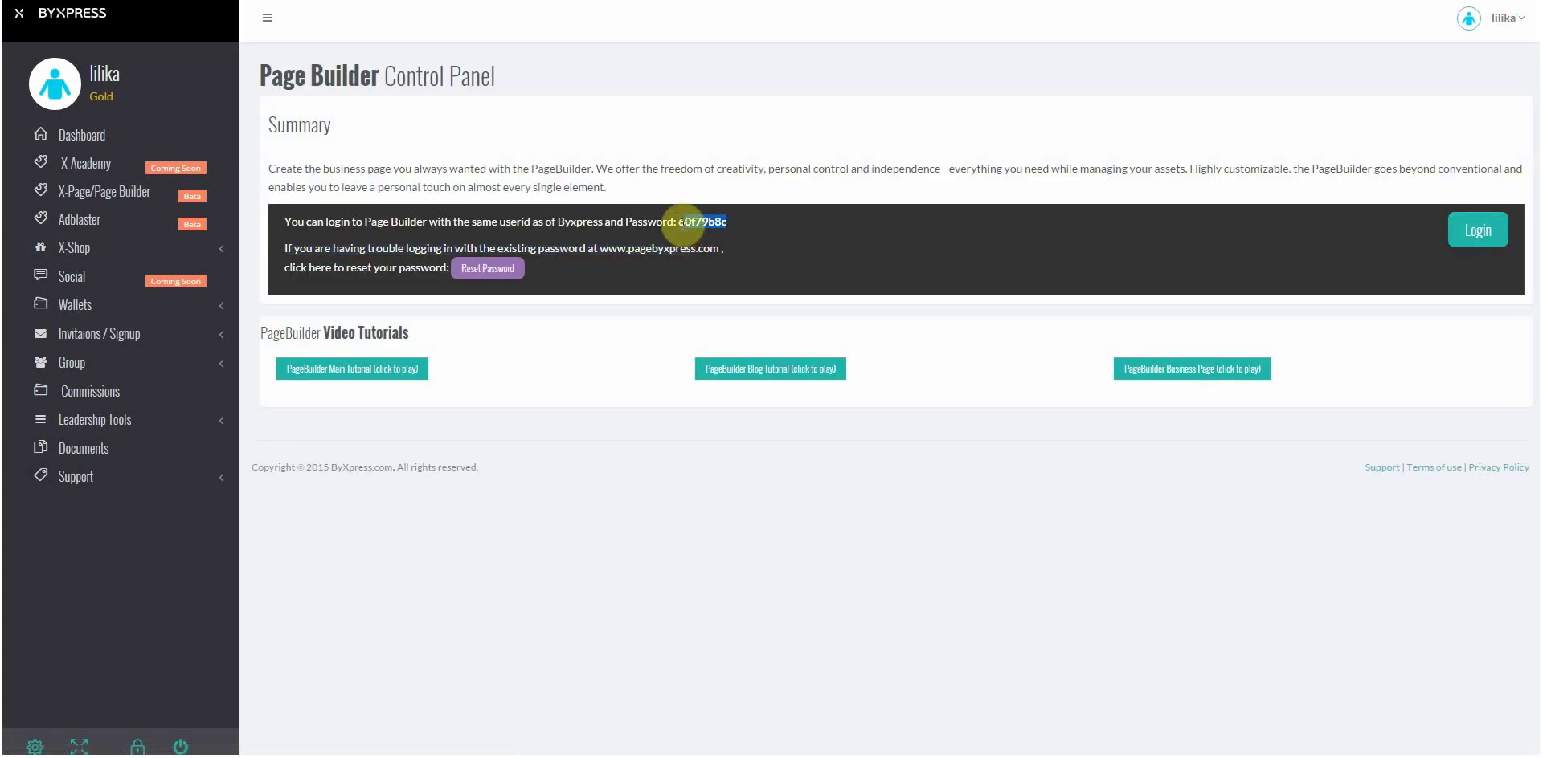
Log in to PageBuilder and create 'My New Site' with an empty index page
left_click(1478, 232)
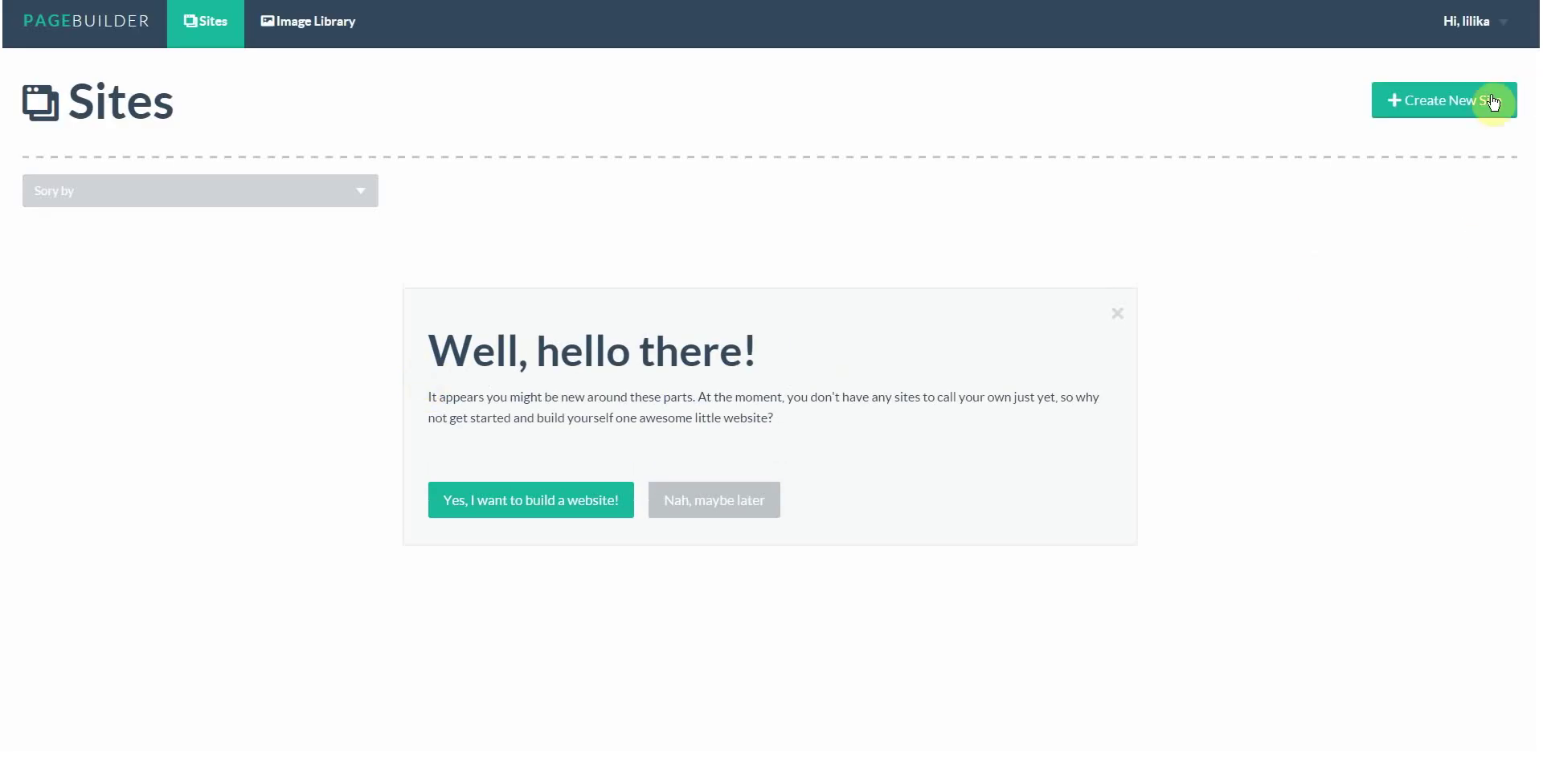
left_click(1481, 99)
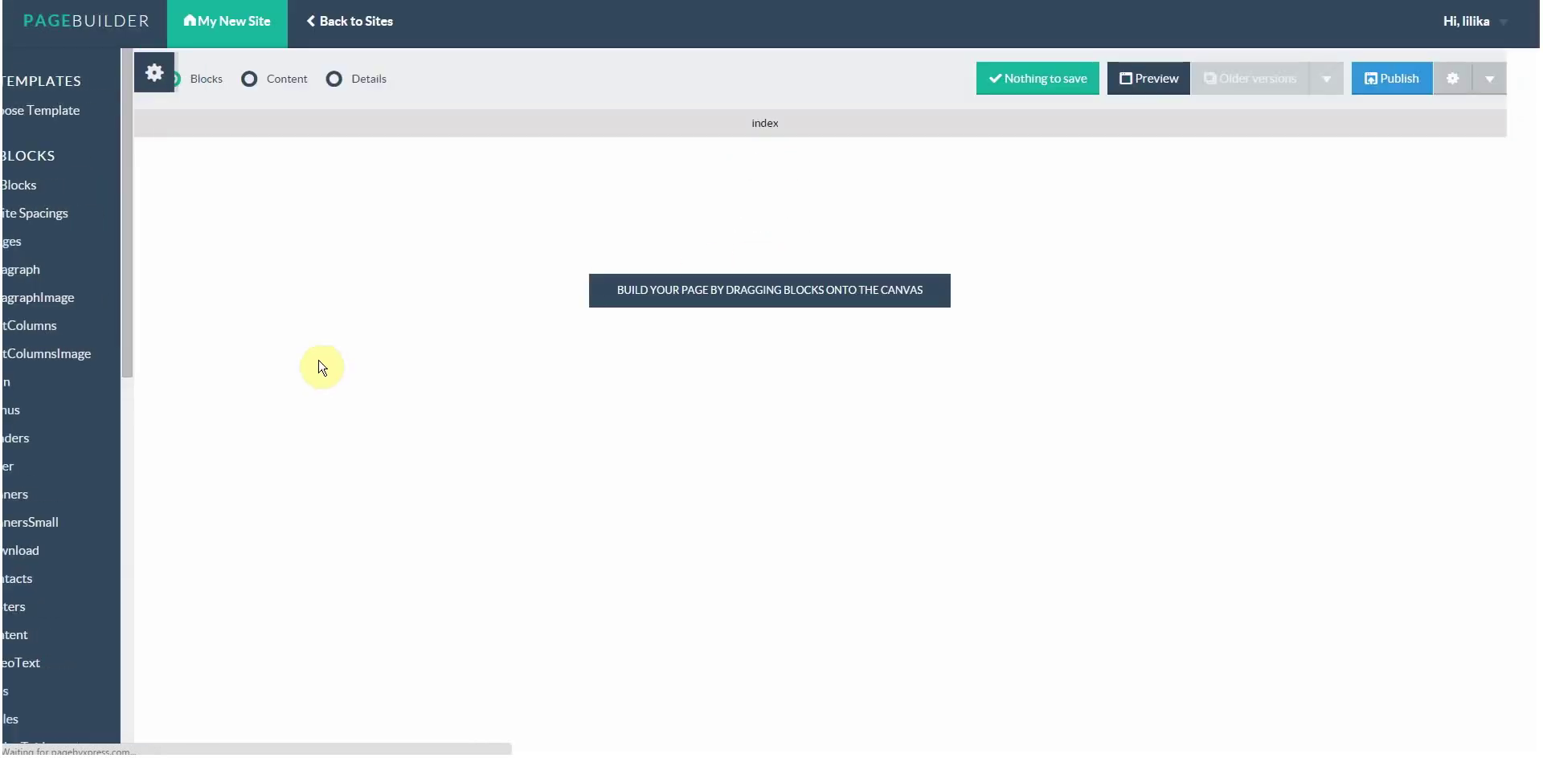
mouse_move(6, 347)
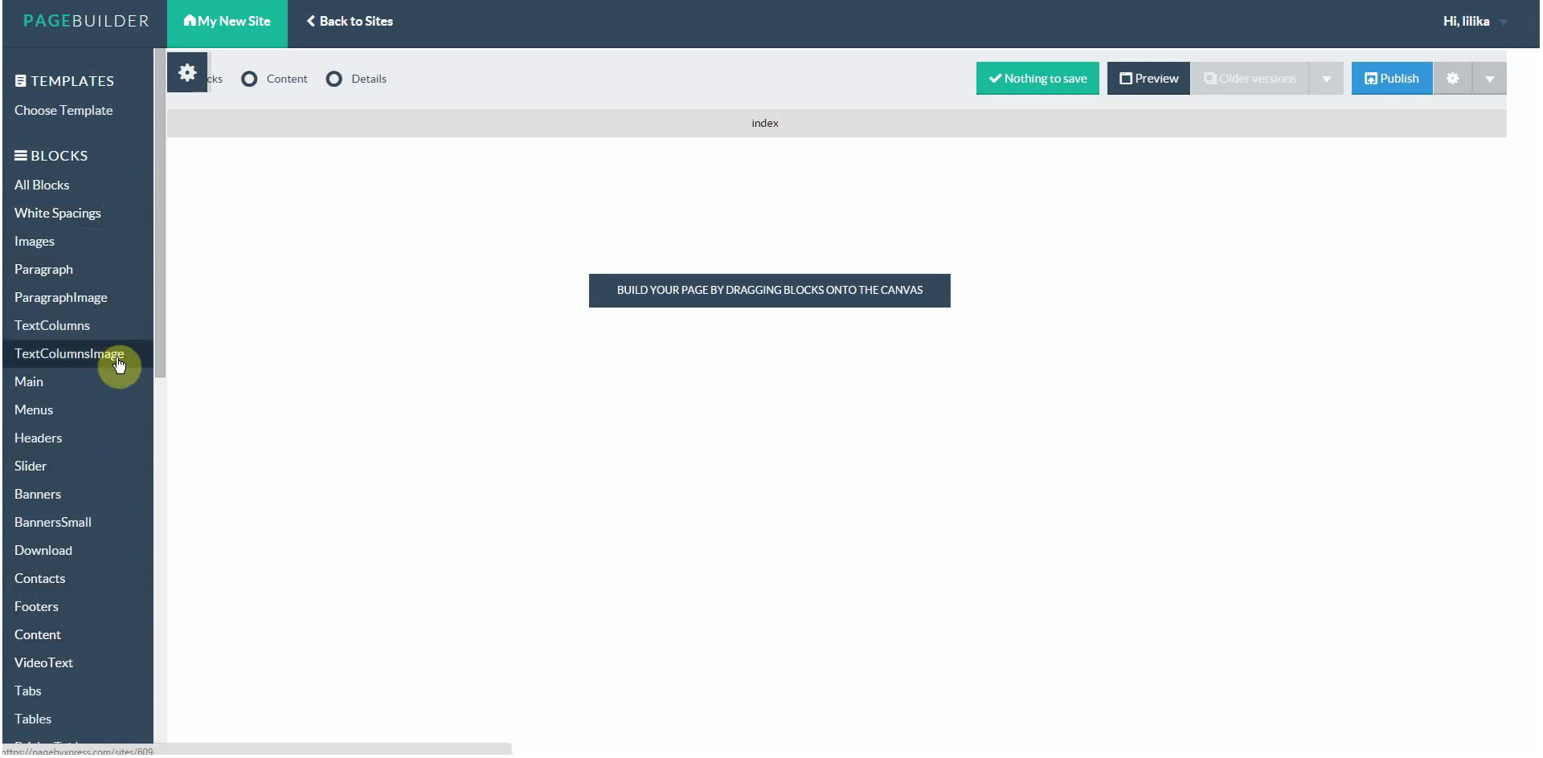
Add a menu bar at the page top and the Official Launch Event banner below it
left_click(109, 419)
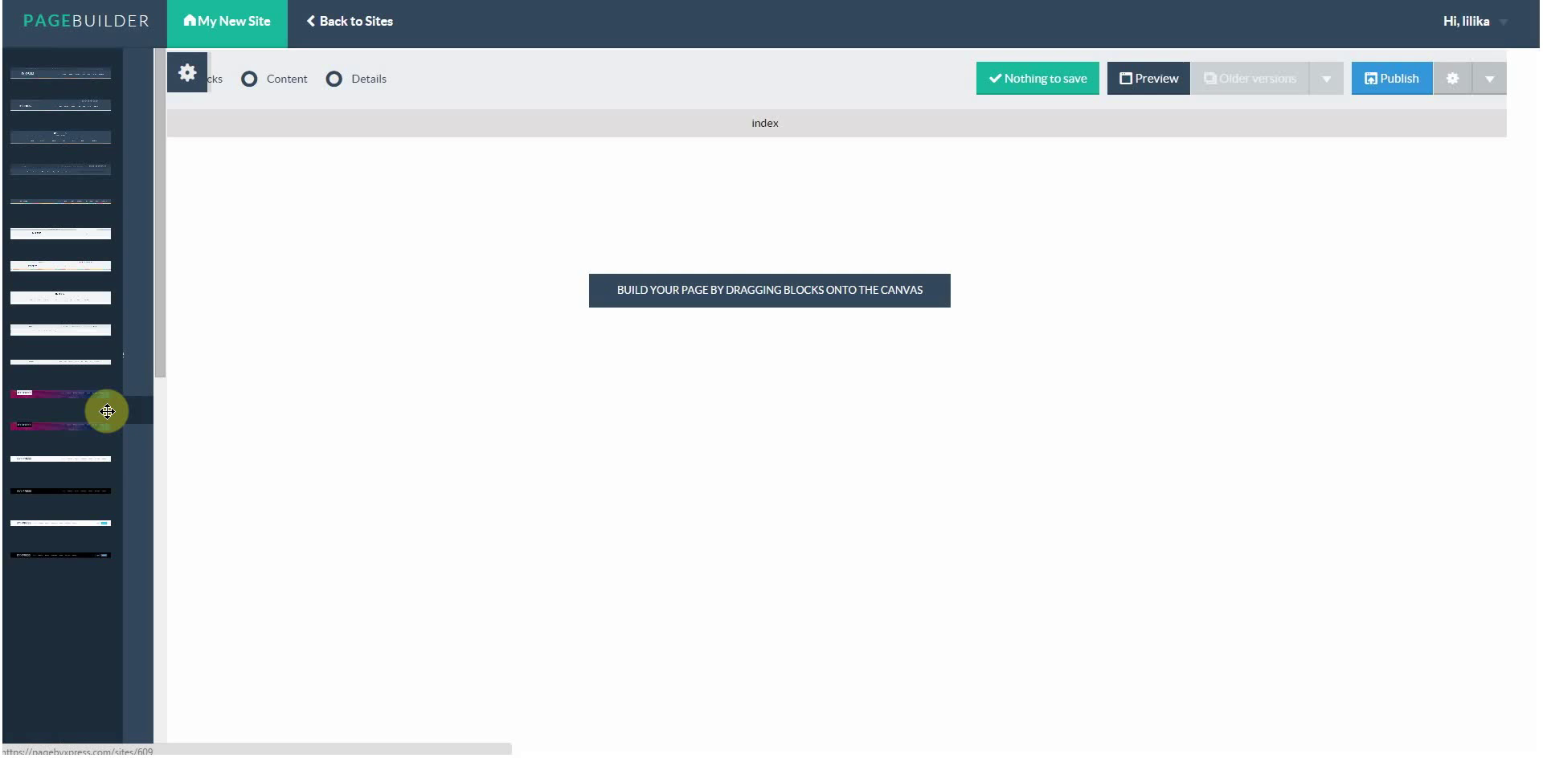
left_click_drag(131, 152, 362, 211)
left_click(83, 497)
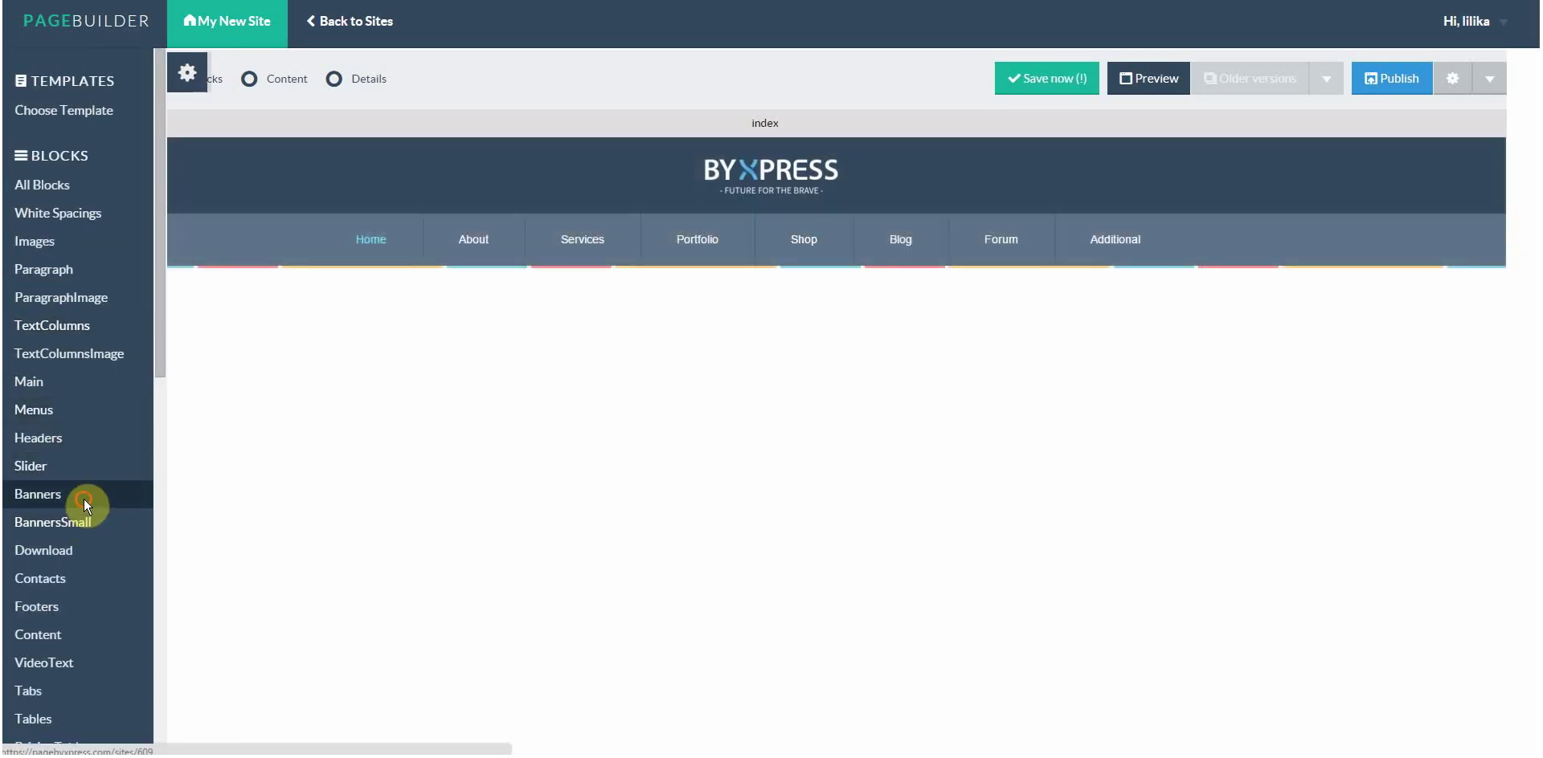
left_click_drag(131, 302, 14, 434)
Add a contact strip below the banner and a footer at the page bottom
left_click(81, 576)
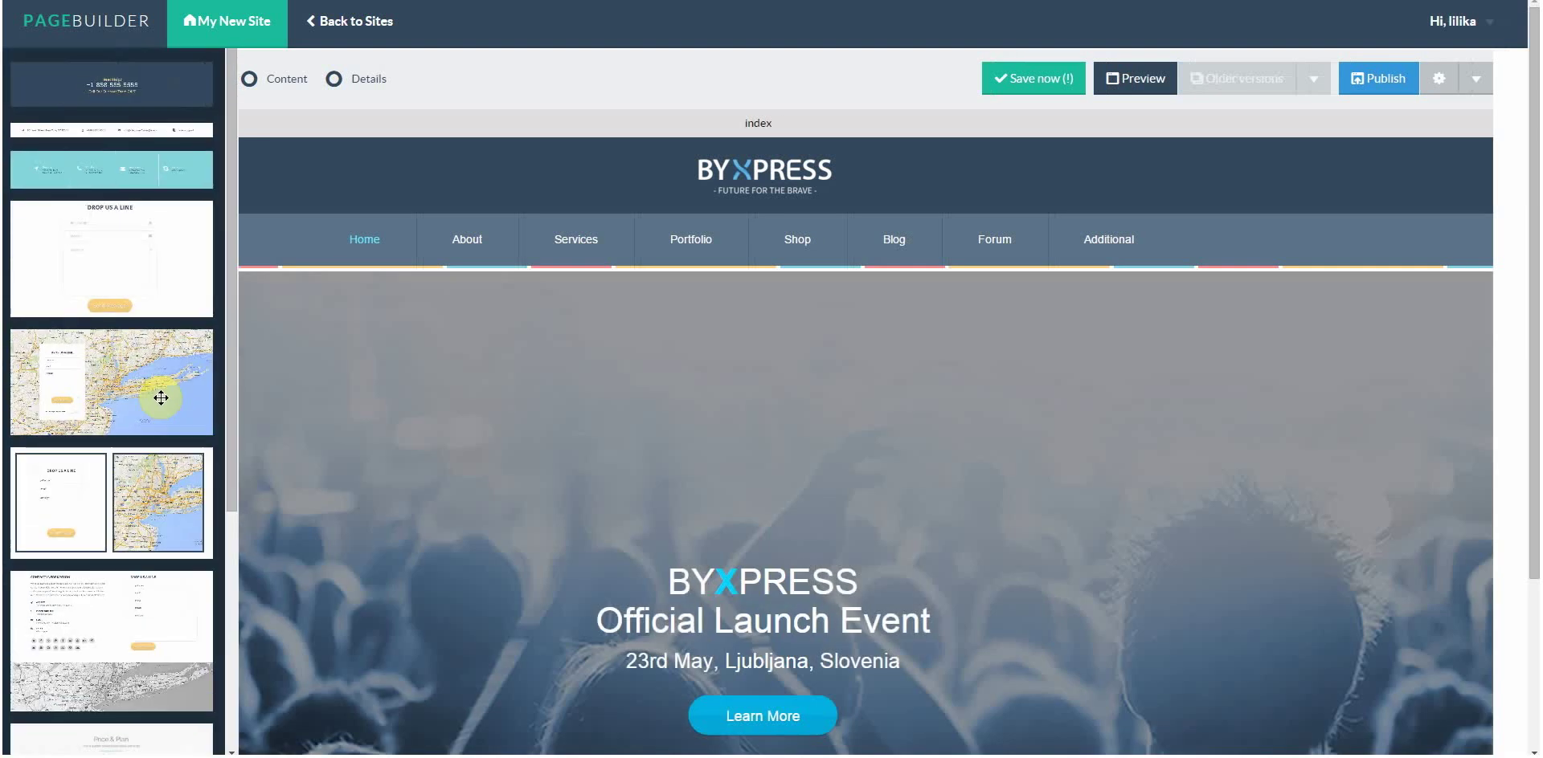
left_click_drag(152, 155, 385, 685)
mouse_move(7, 224)
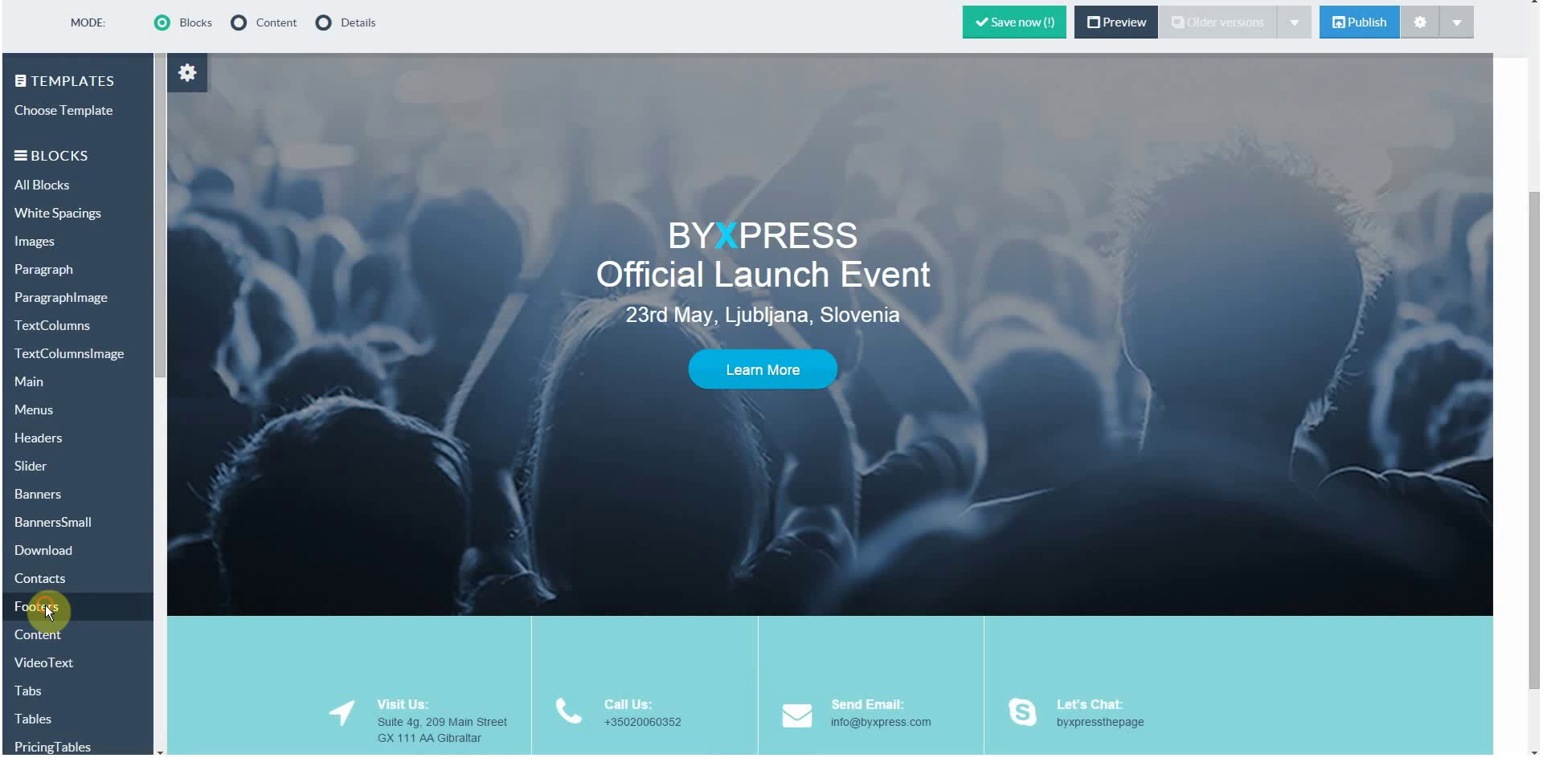
left_click(40, 607)
left_click_drag(142, 325, 417, 682)
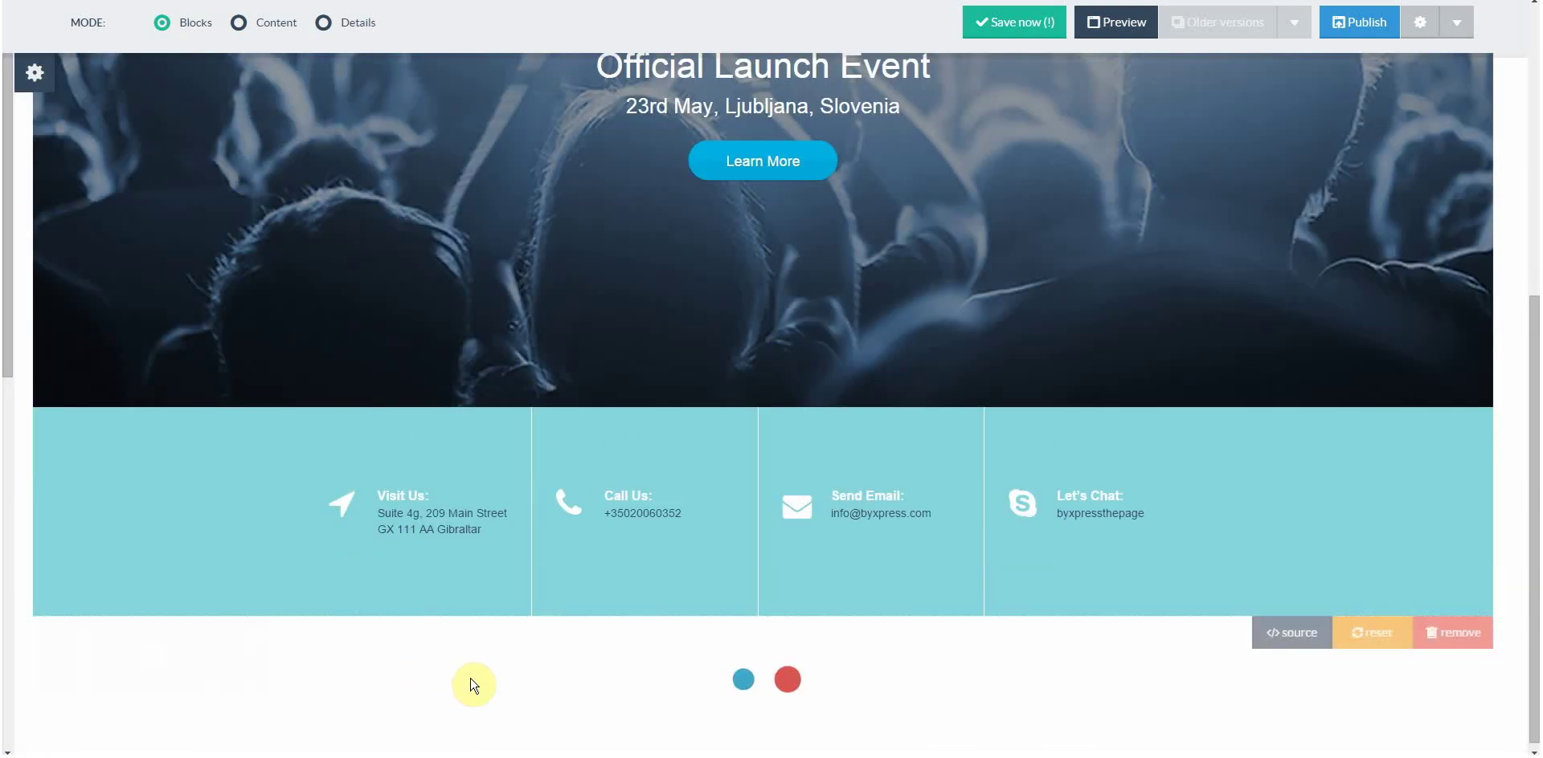
Delete the copyright footer block, confirming the deletion
scroll(1168, 532, "up", 3)
scroll(1168, 532, "up", 4)
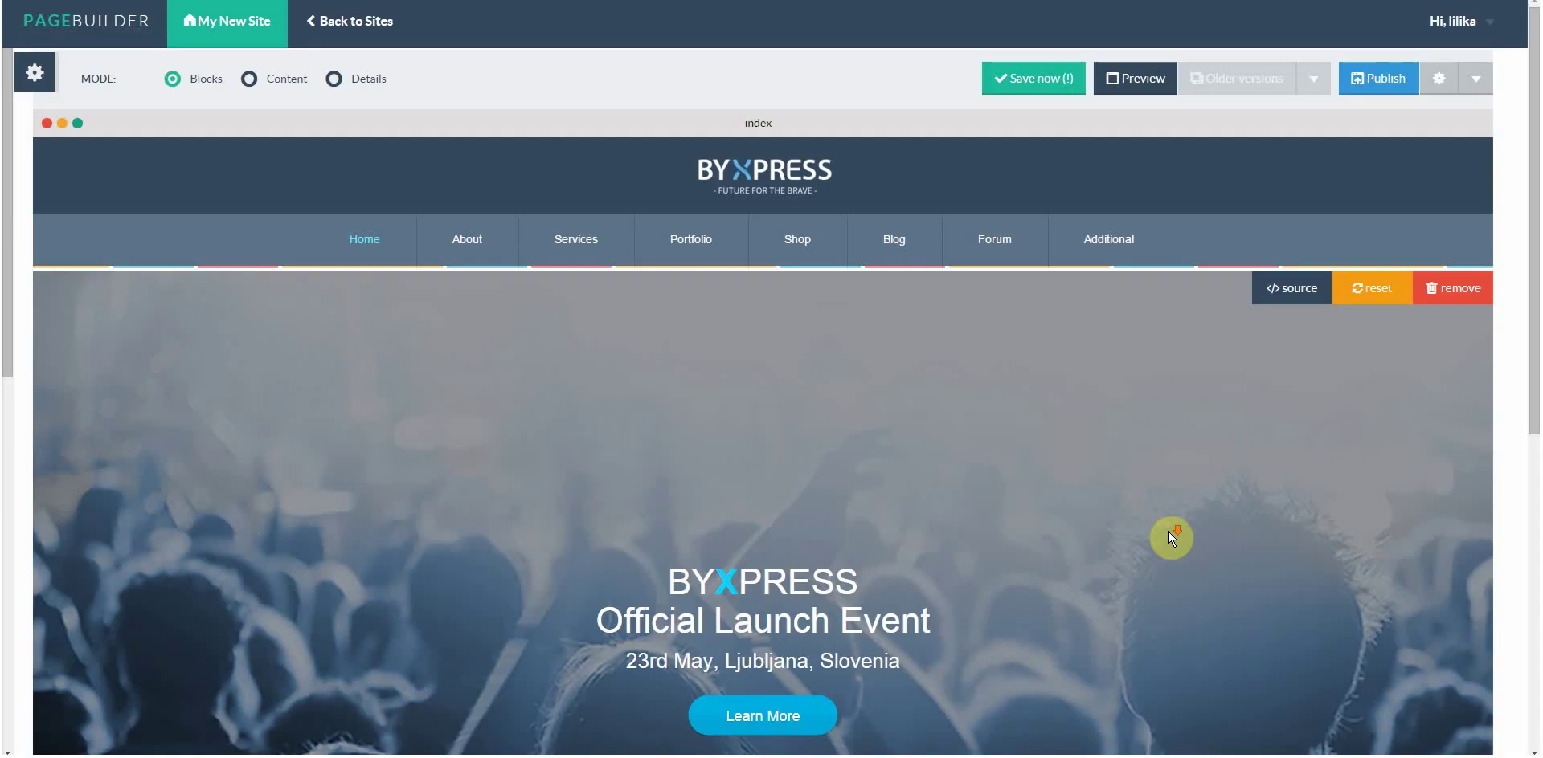
scroll(1168, 532, "down", 6)
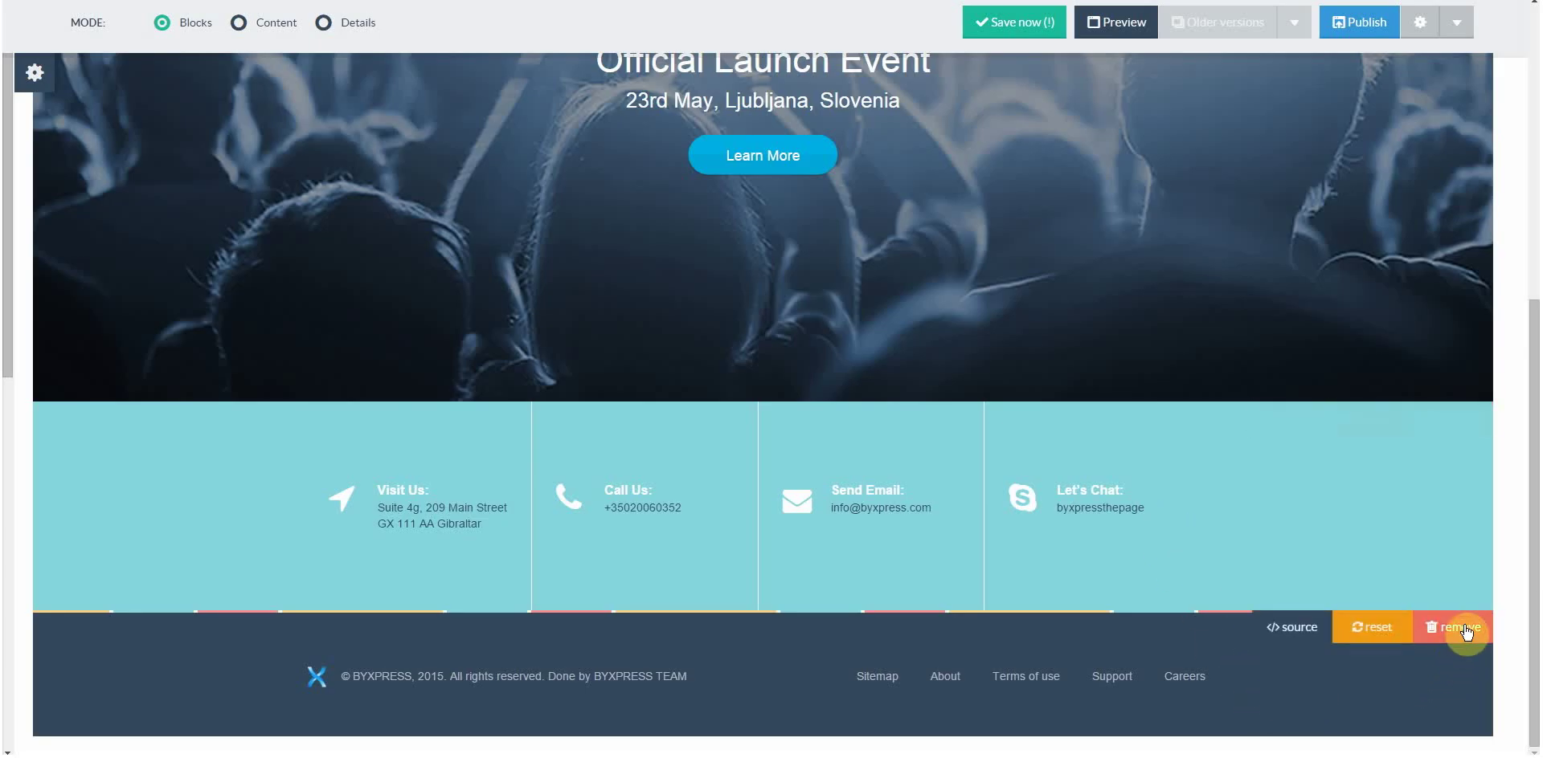
left_click(1455, 628)
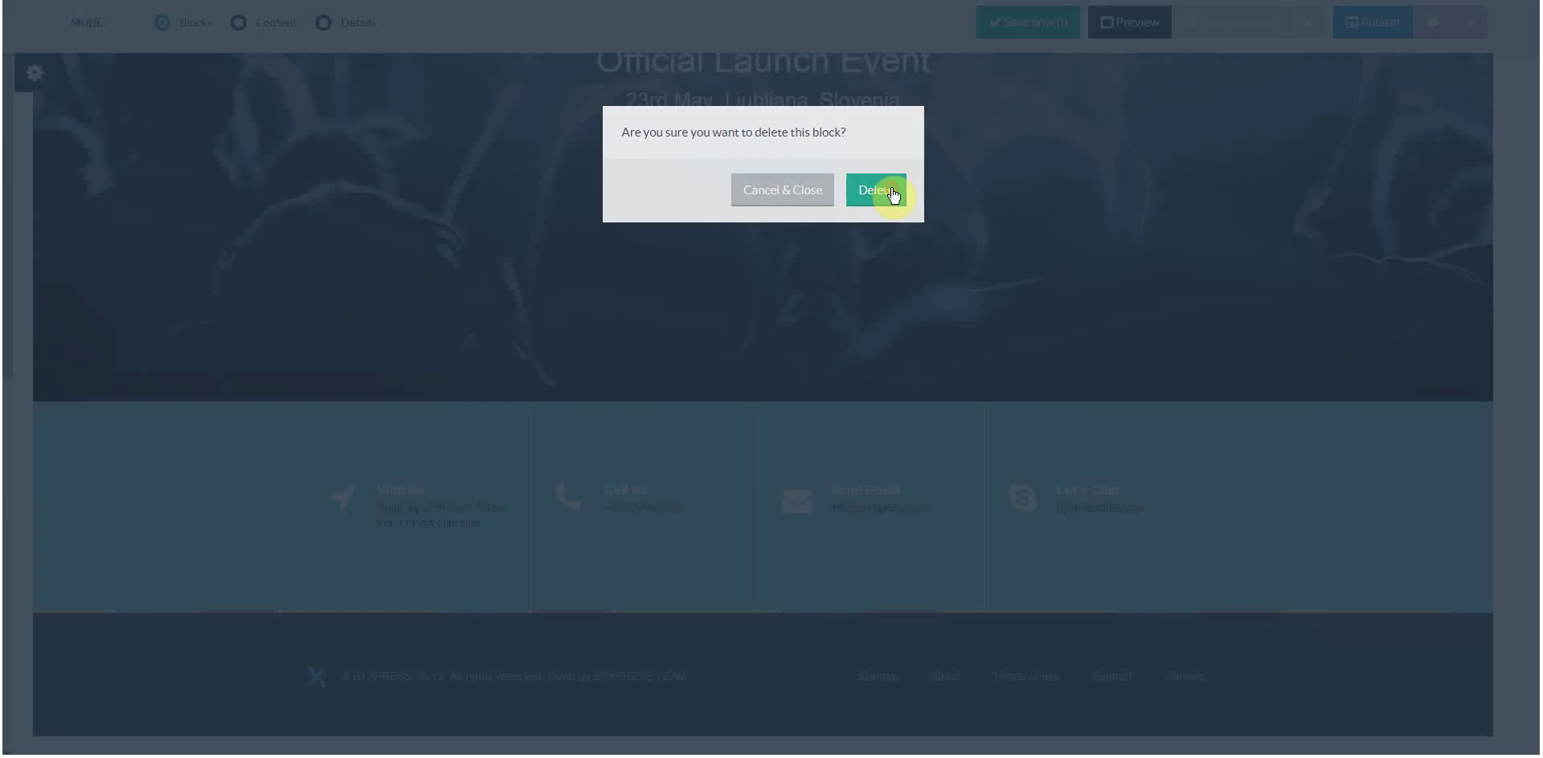
left_click(887, 190)
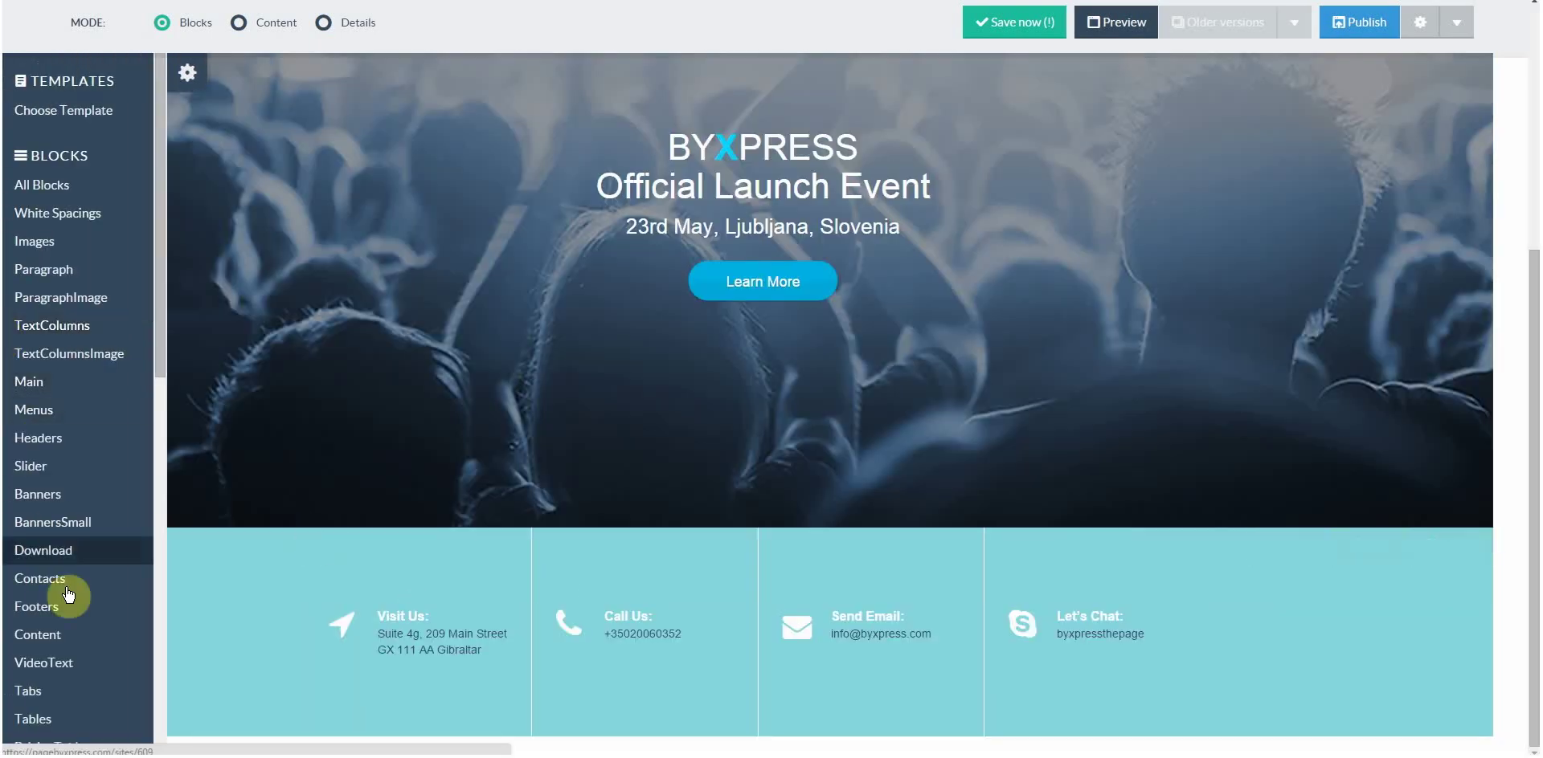
Place the larger footer with logo, contact info and newsletter signup below the contact strip
left_click(65, 608)
left_click_drag(154, 383, 434, 698)
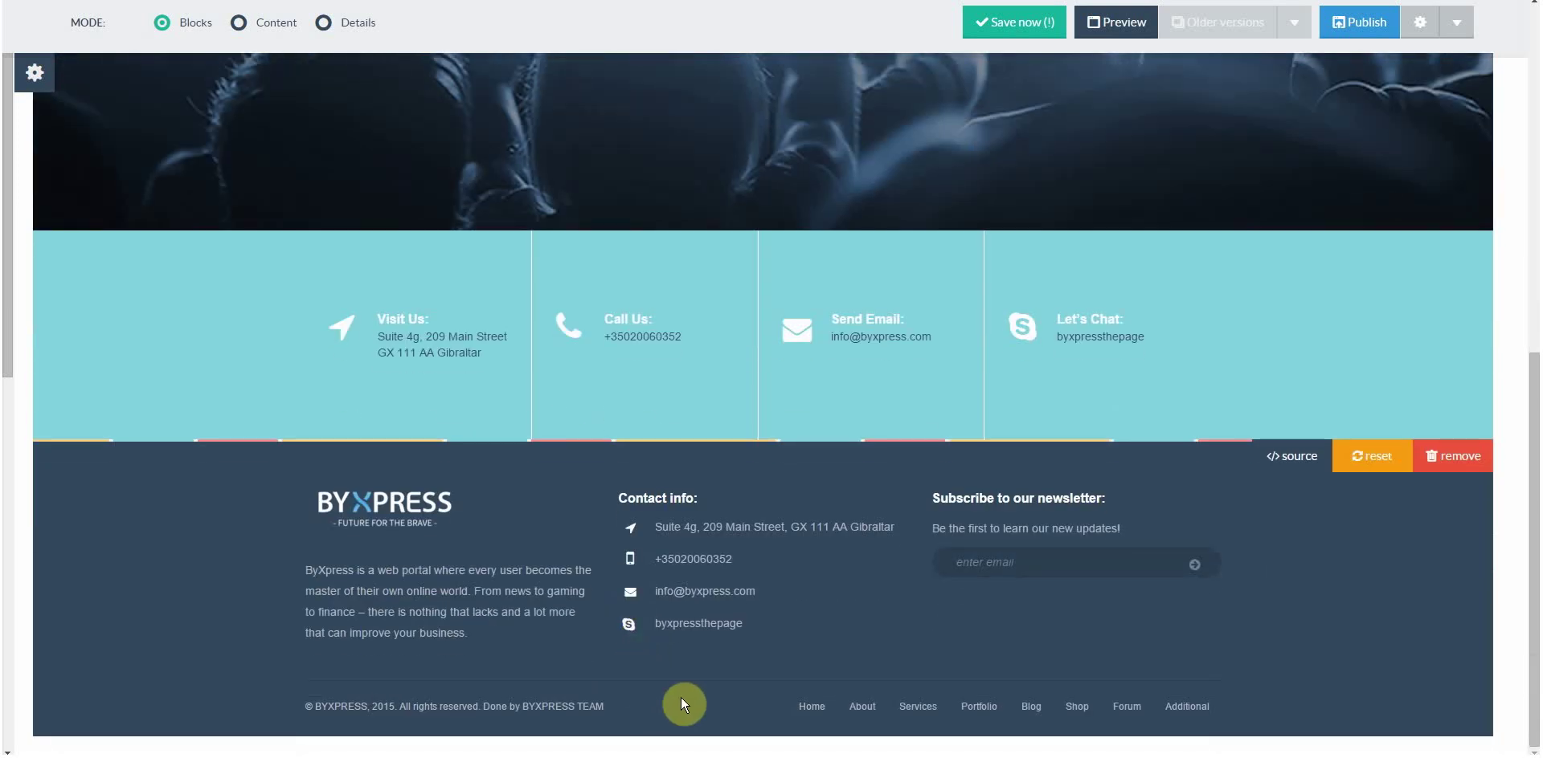
View the footer block's source code and close it without changes
left_click(1286, 463)
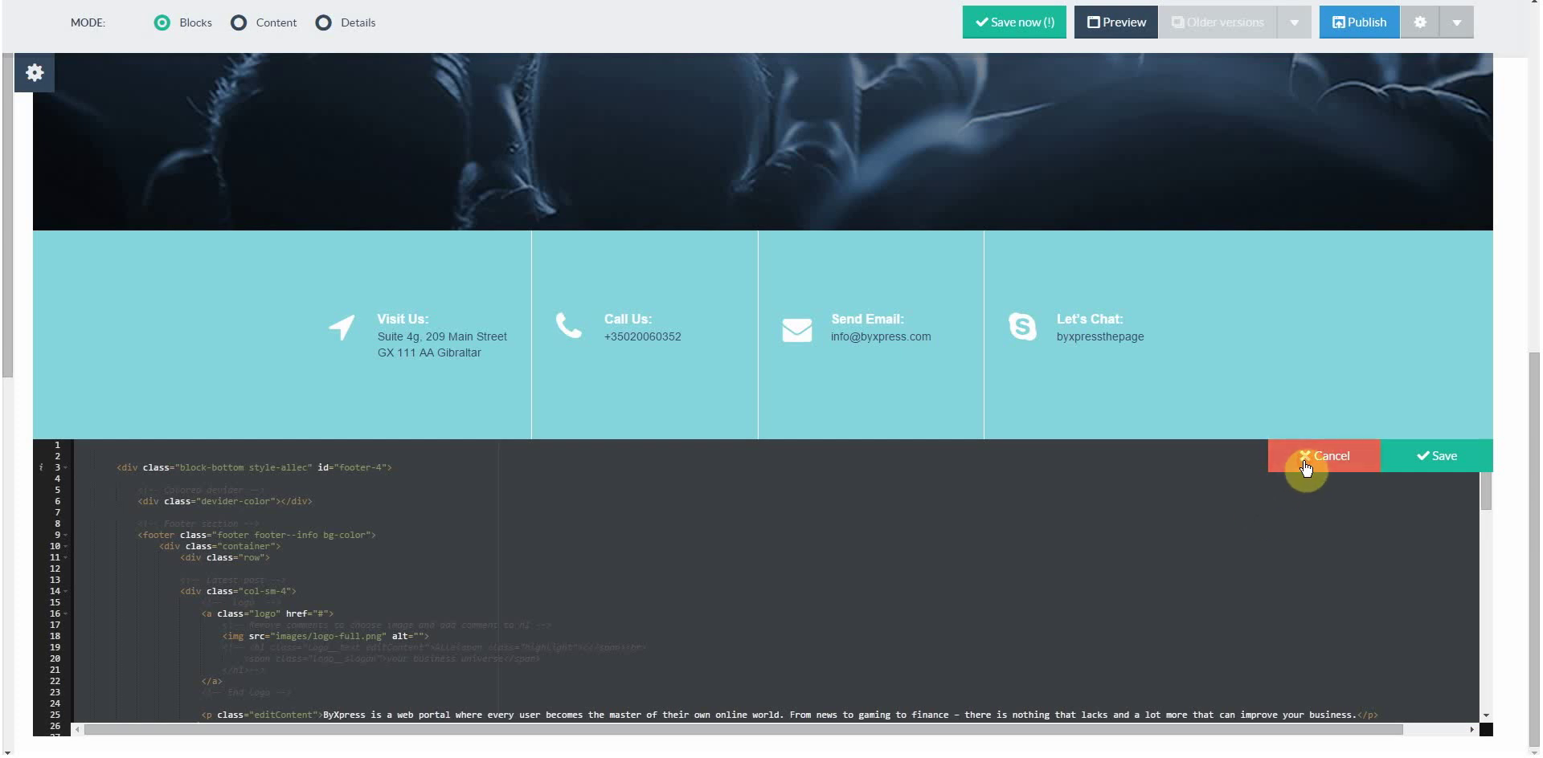
left_click(1302, 467)
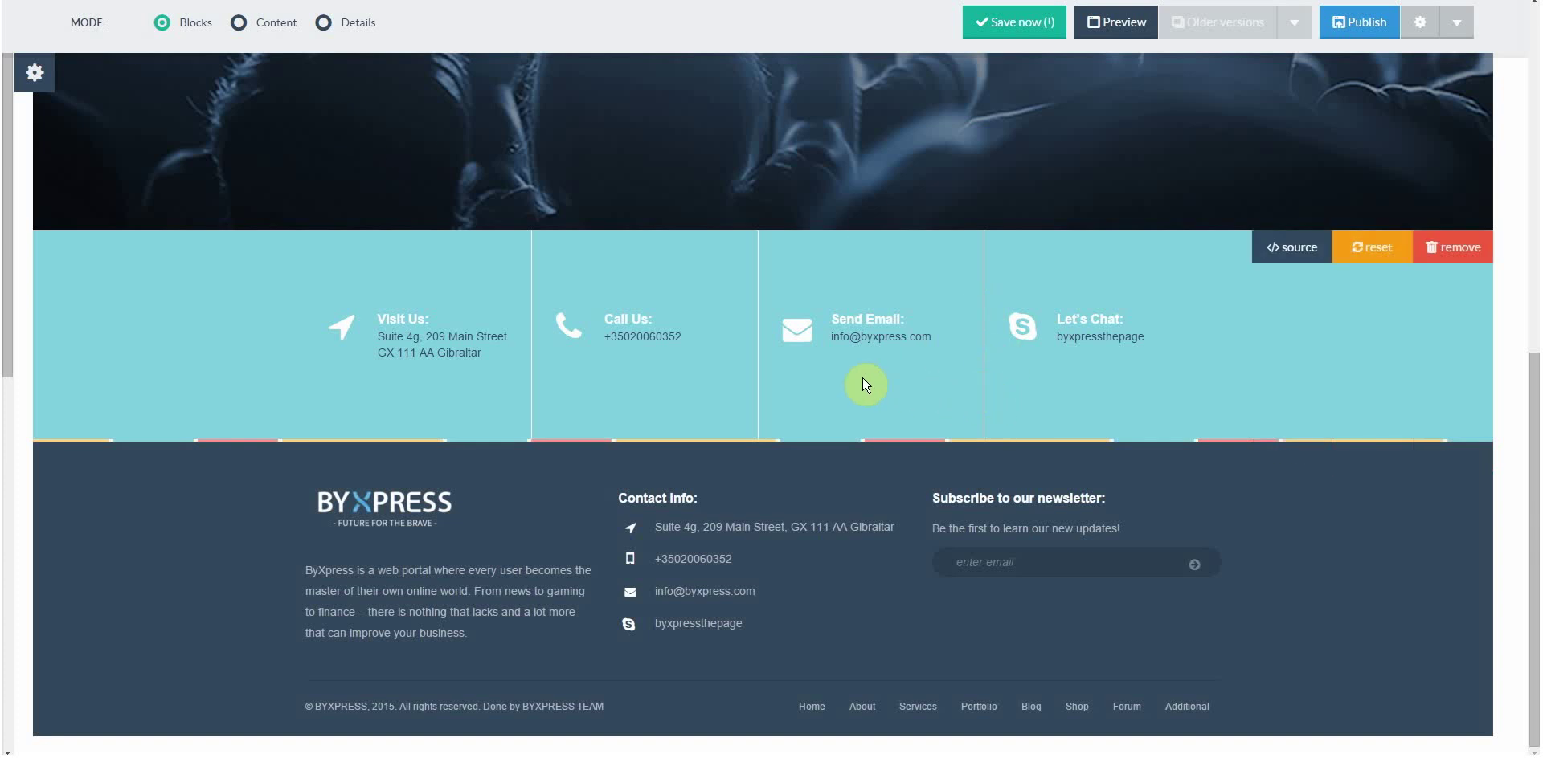
Switch to Content mode and replace the footer phone number with a new short number
left_click(238, 26)
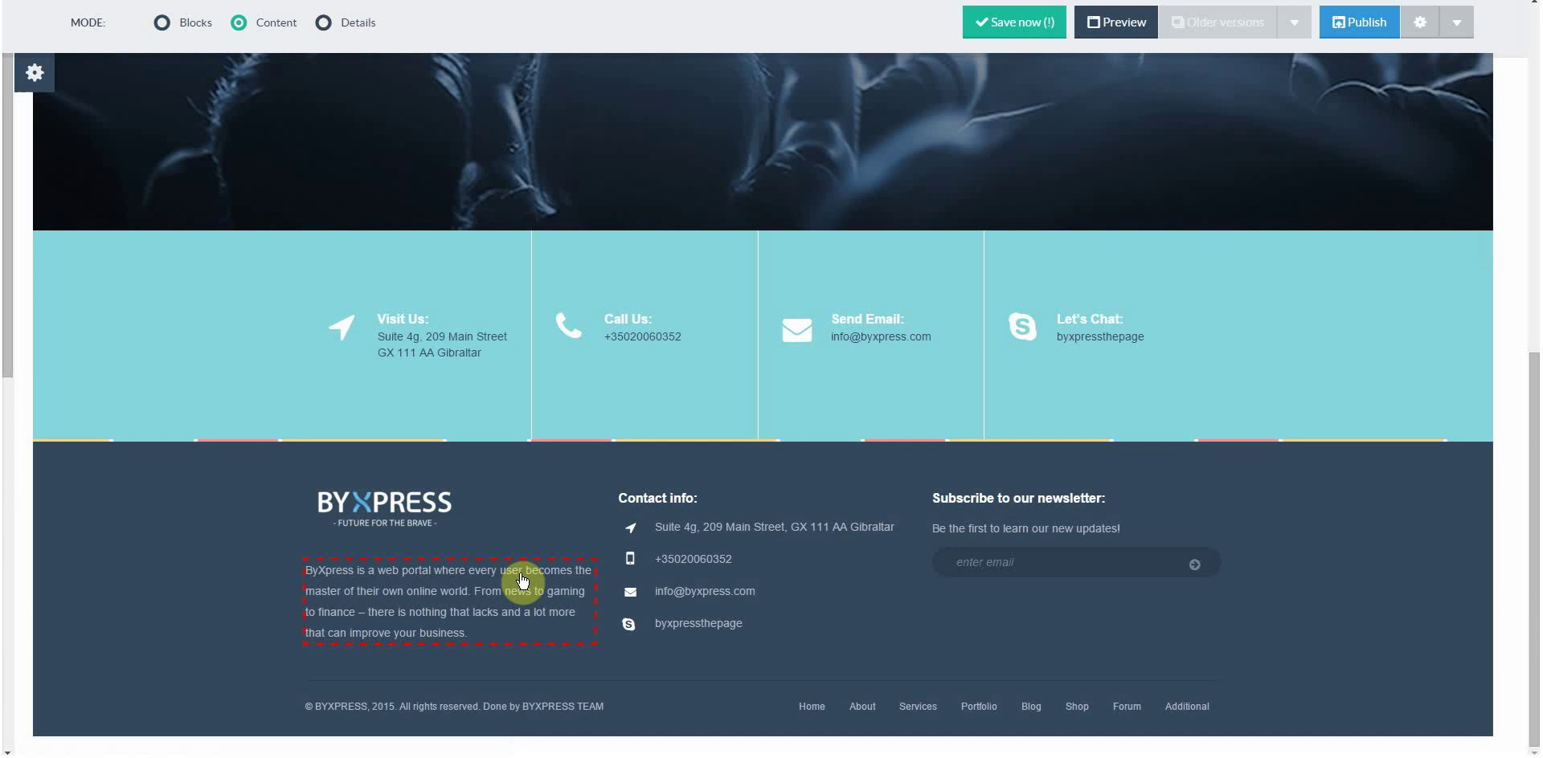
left_click(711, 566)
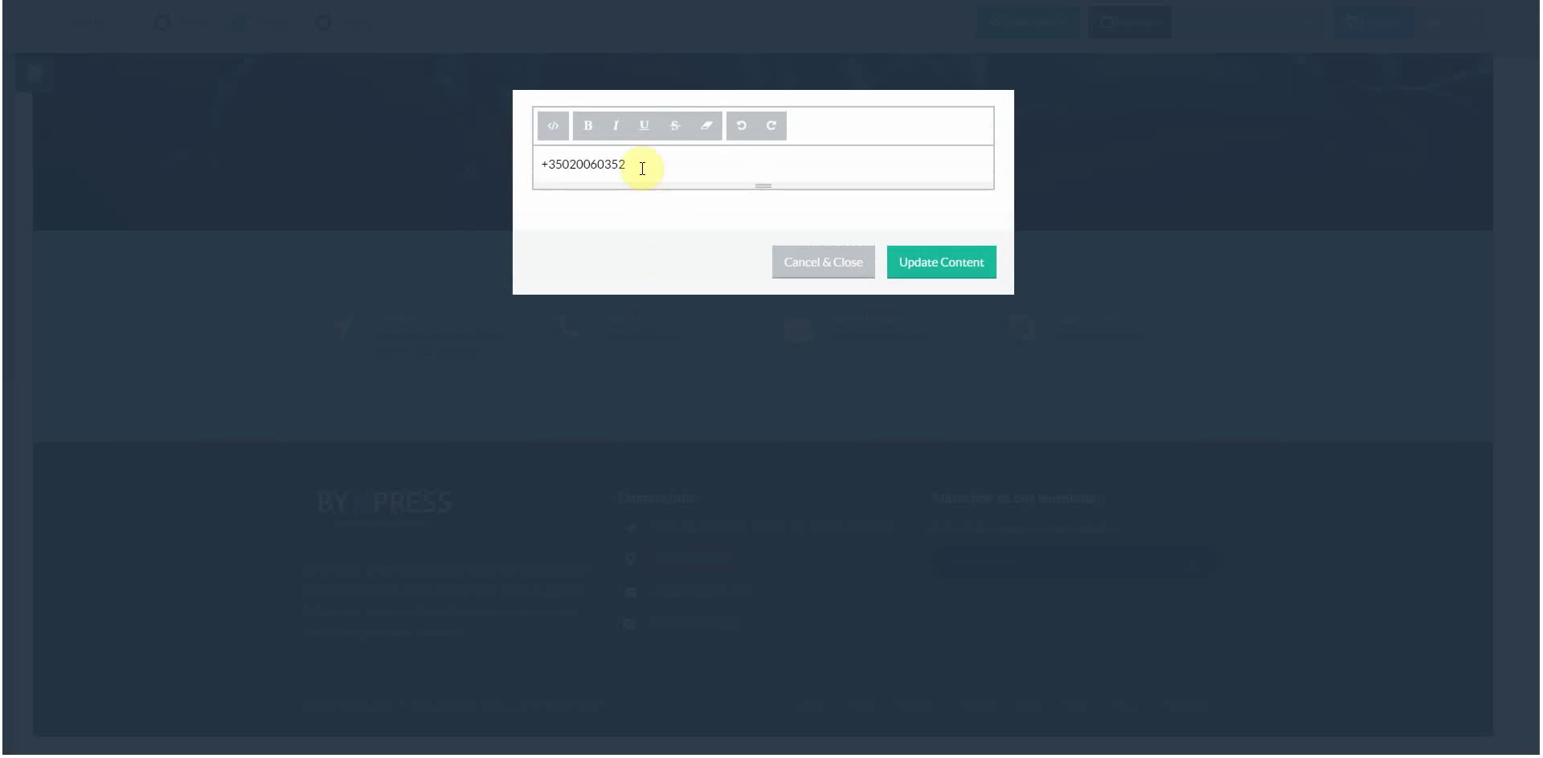
left_click_drag(642, 164, 554, 165)
key("BackSpace")
left_click(968, 261)
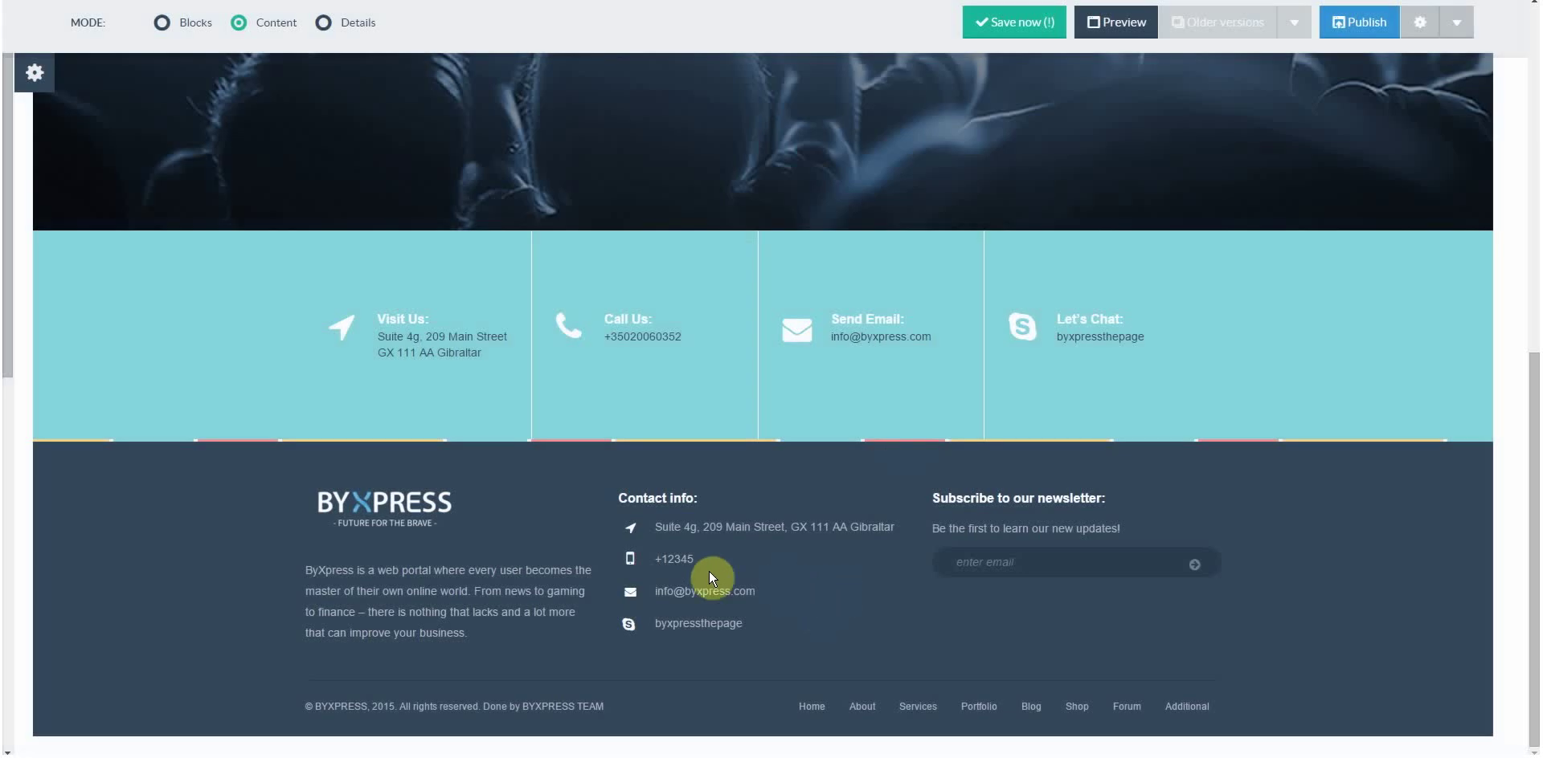
Rename the Portfolio menu item to 'Resume'
scroll(708, 210, "up", 10)
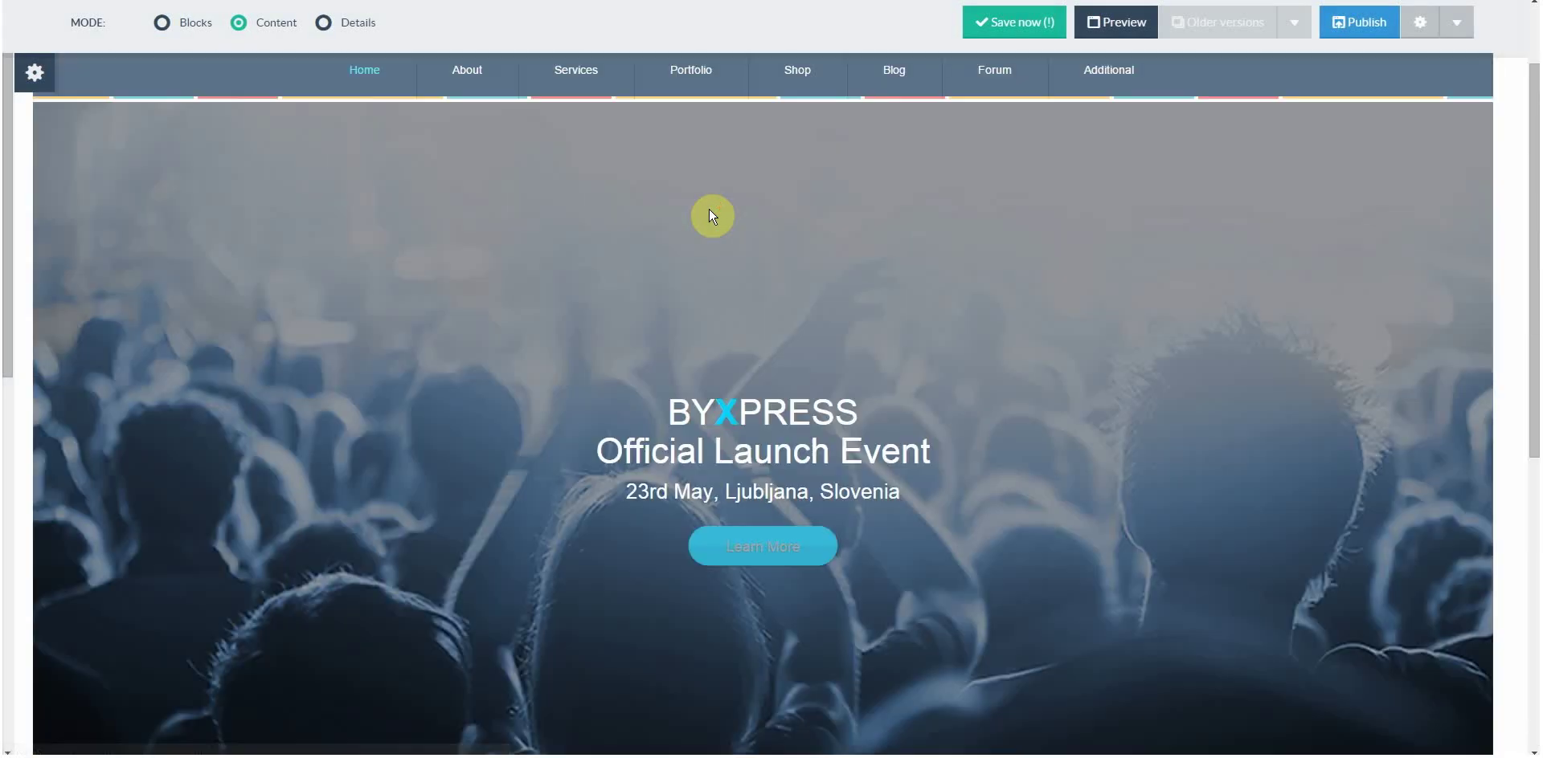
left_click(696, 84)
left_click_drag(603, 167, 475, 163)
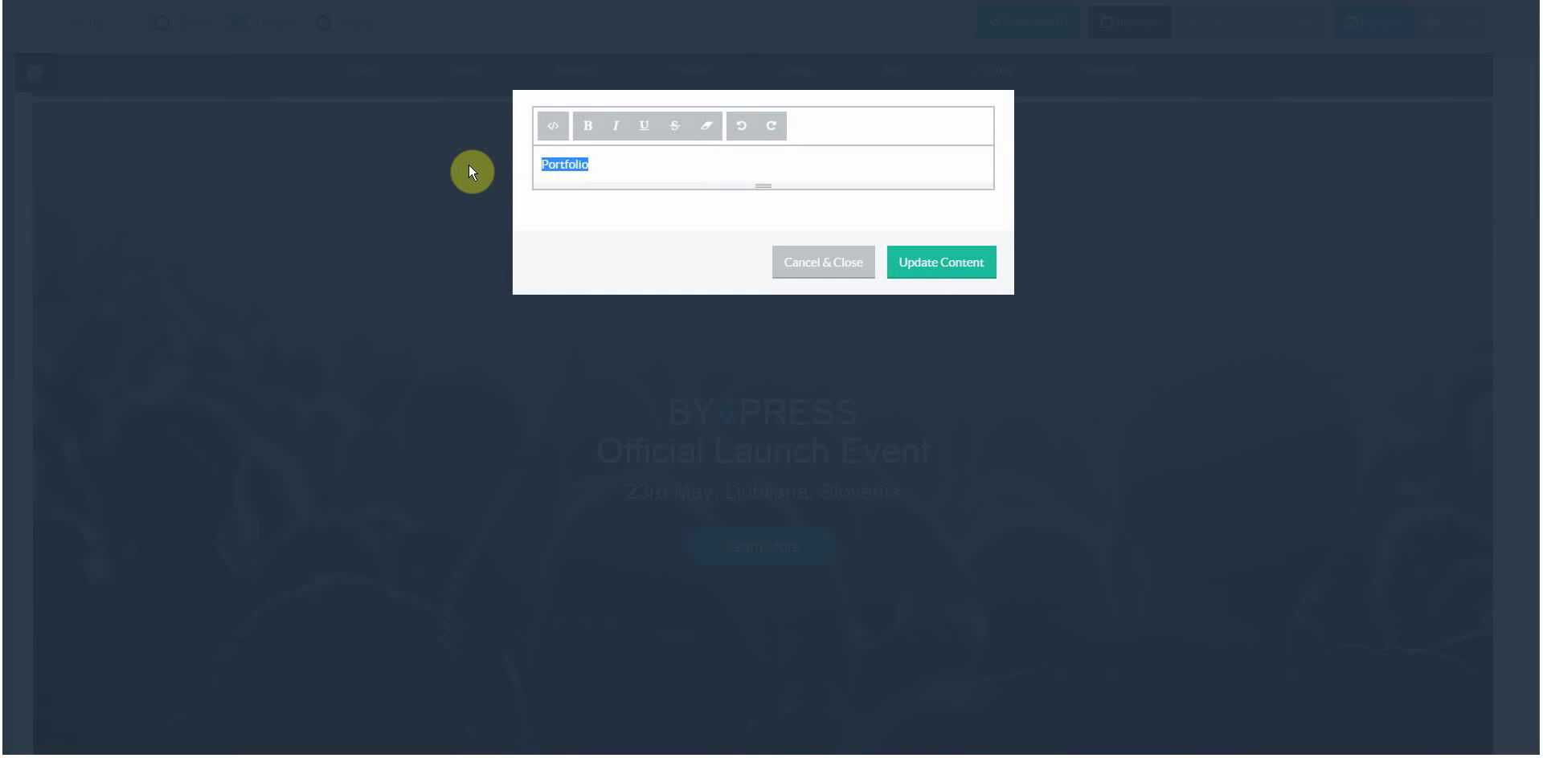
type("Resume")
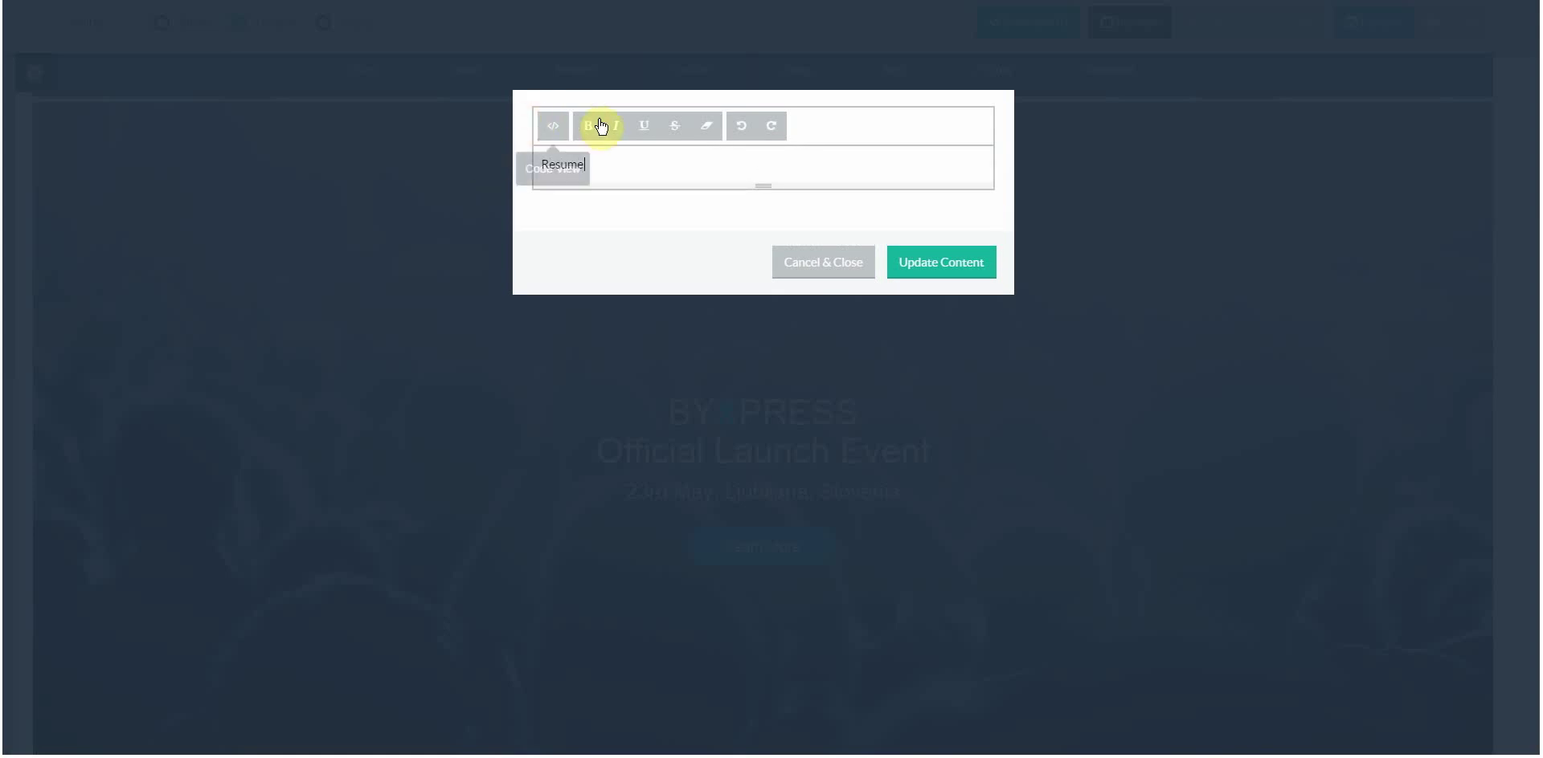
Make 'Resume' bold and italic and save the menu item text
left_click_drag(603, 163, 523, 179)
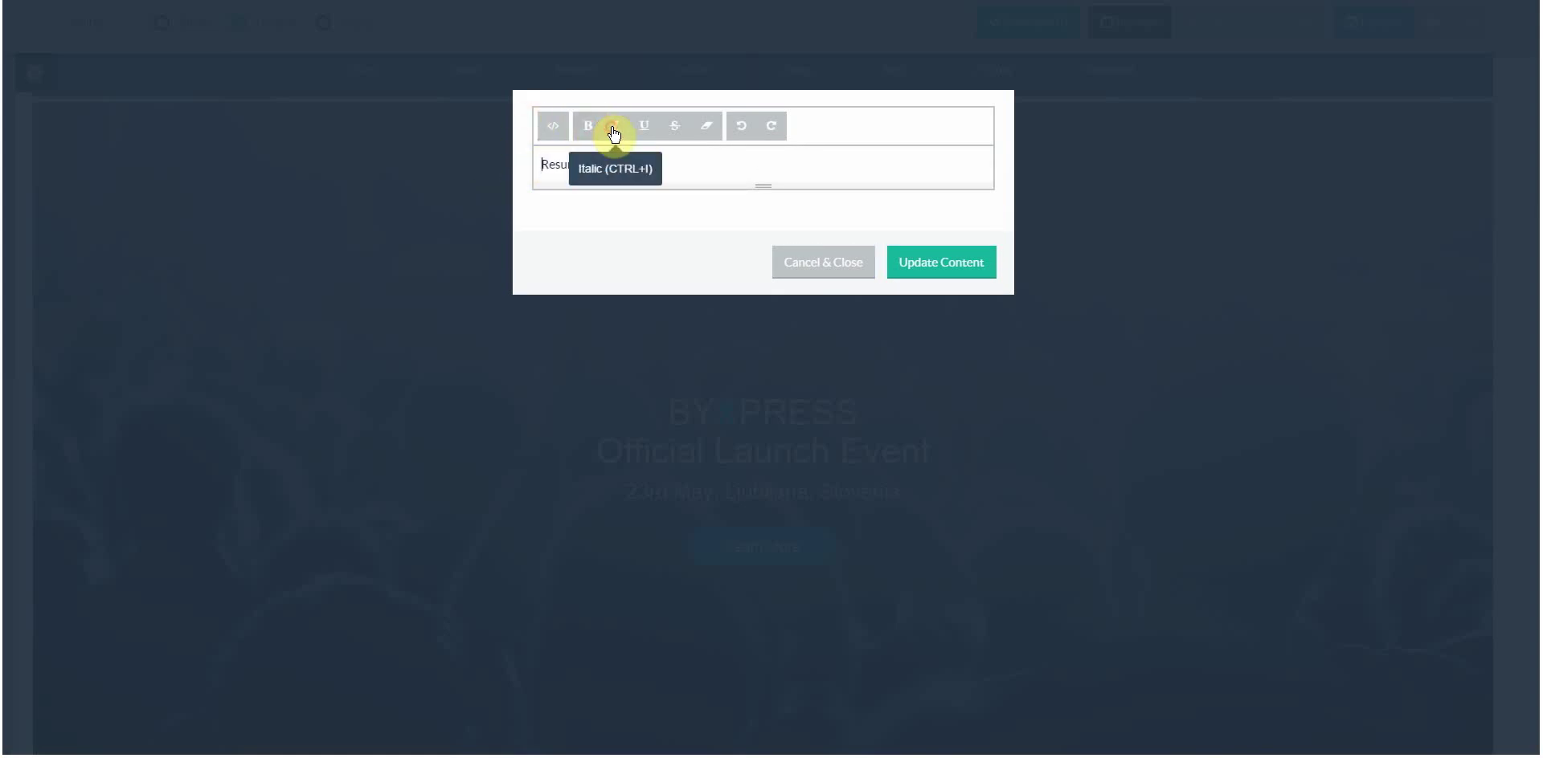
left_click_drag(534, 164, 586, 138)
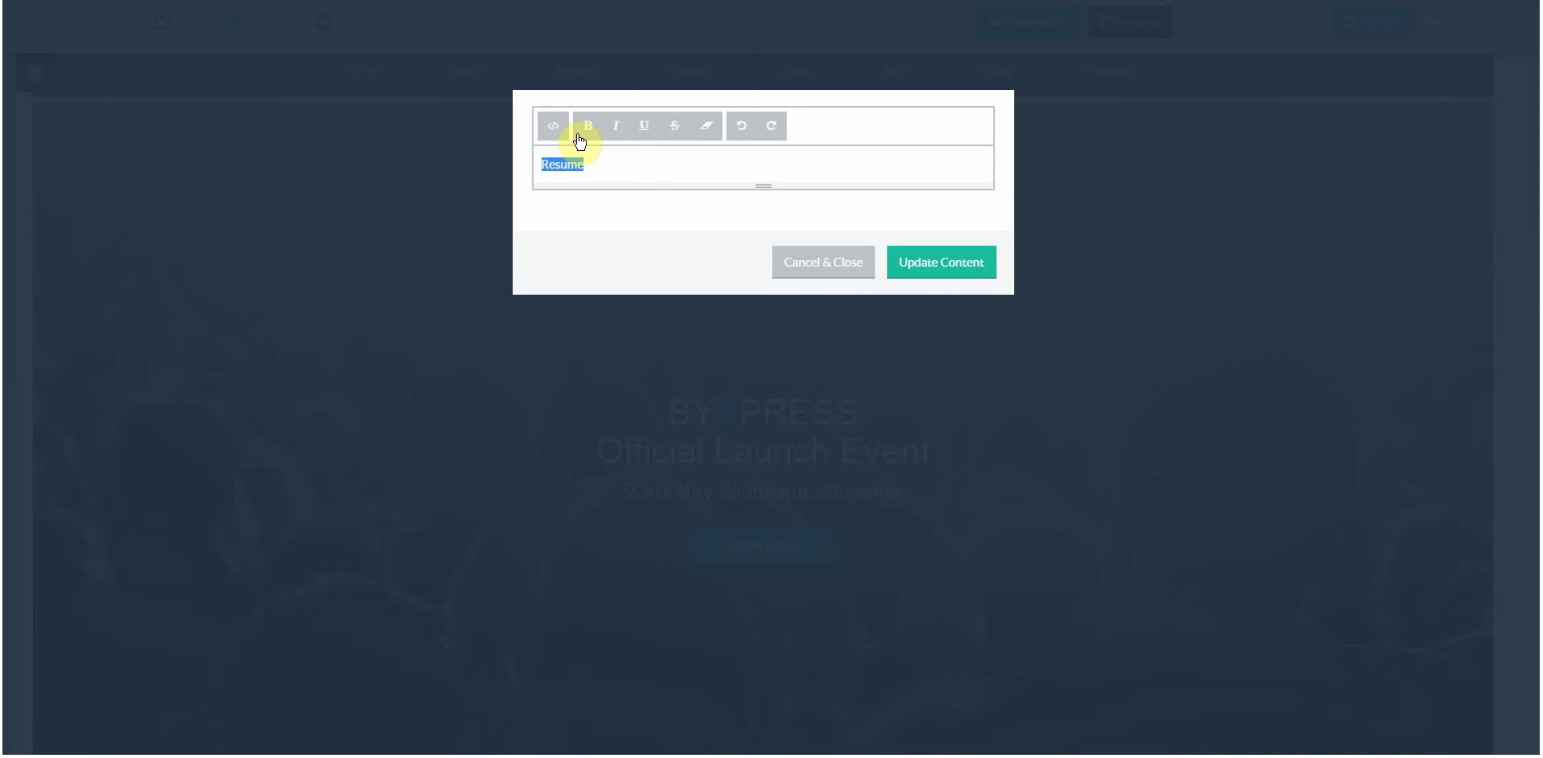
left_click(578, 129)
left_click(628, 130)
left_click(916, 257)
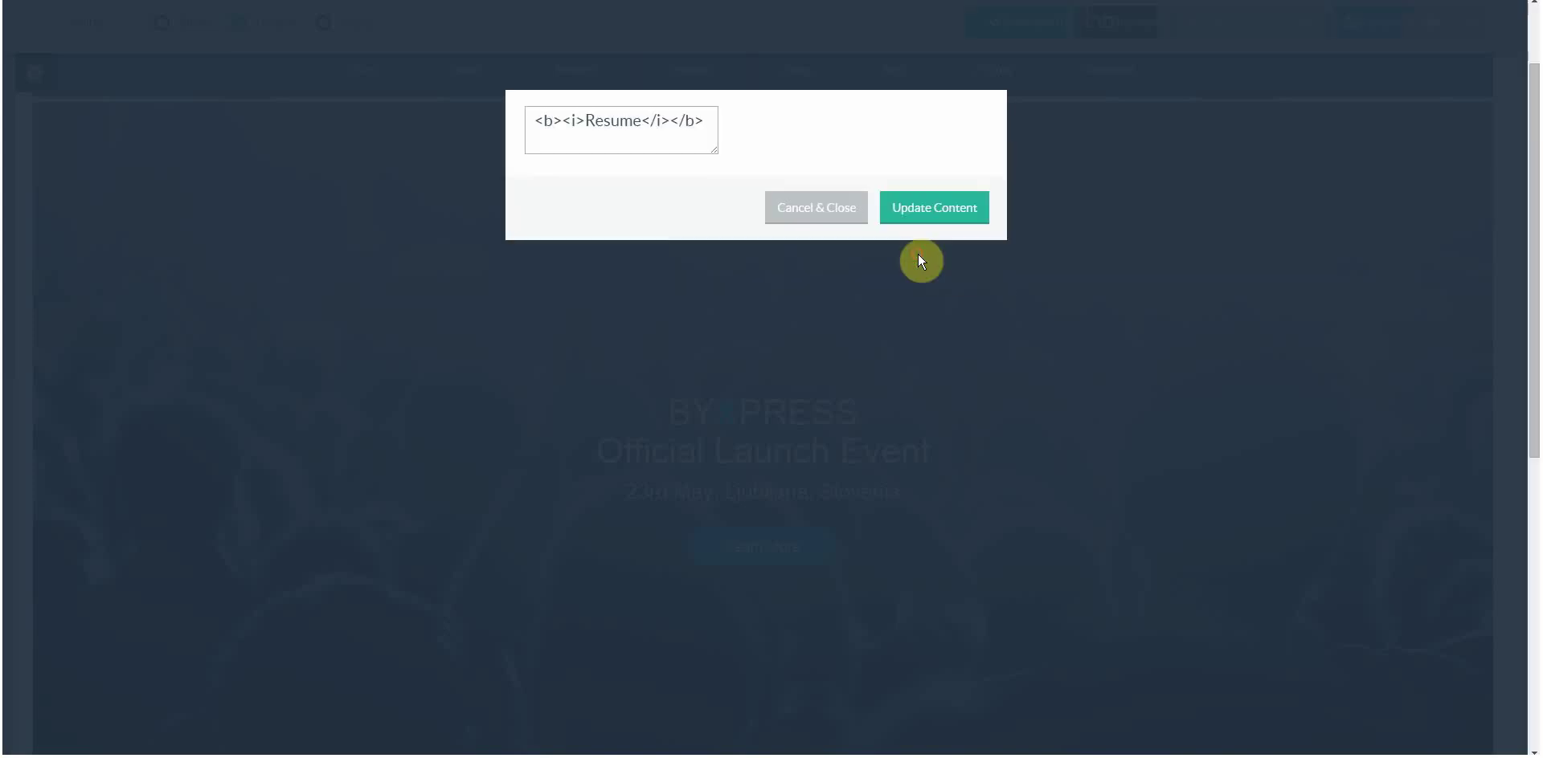
Extend the Shop menu item text to 'Shopping' and save it
left_click(801, 74)
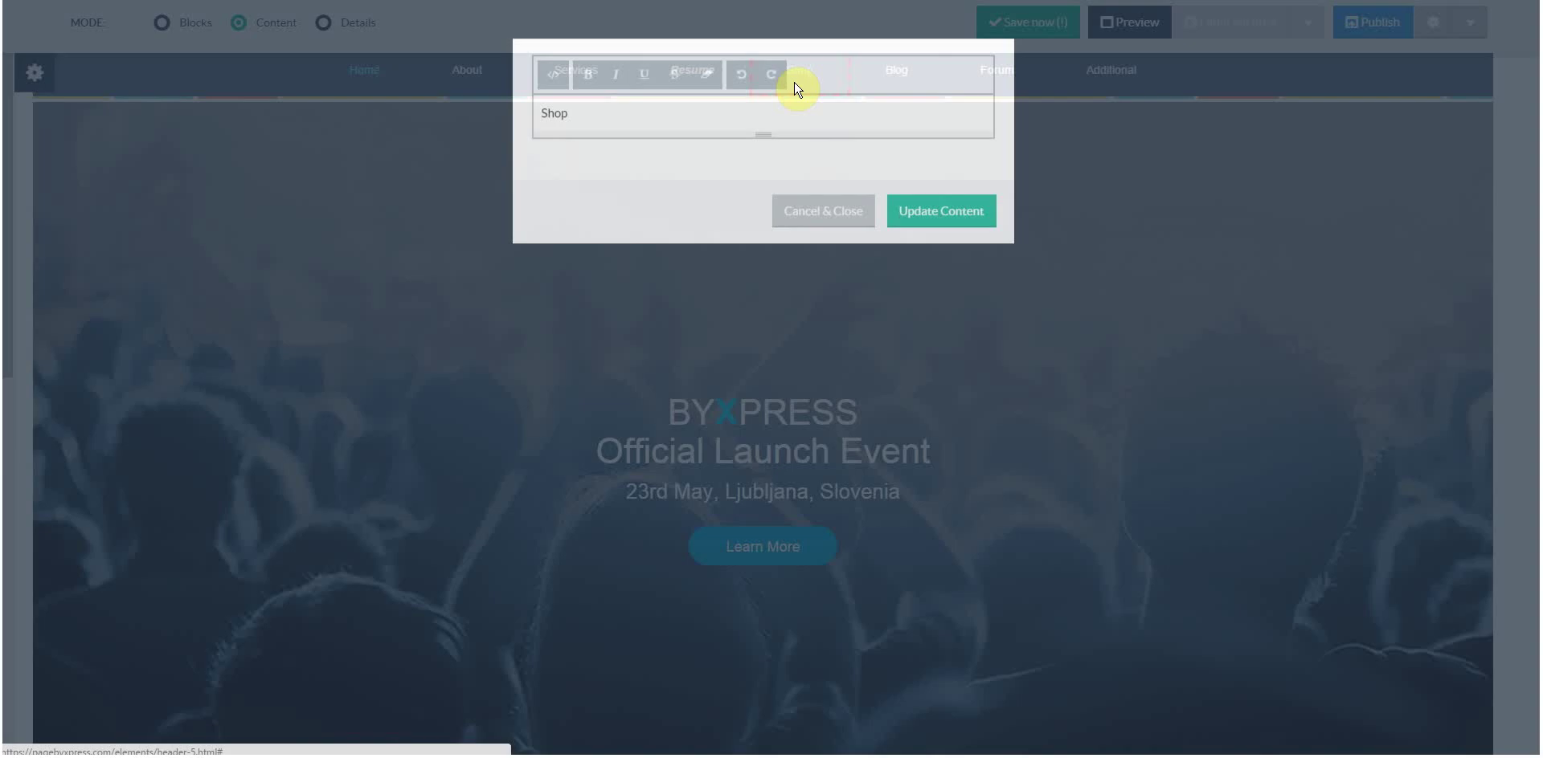
left_click(595, 156)
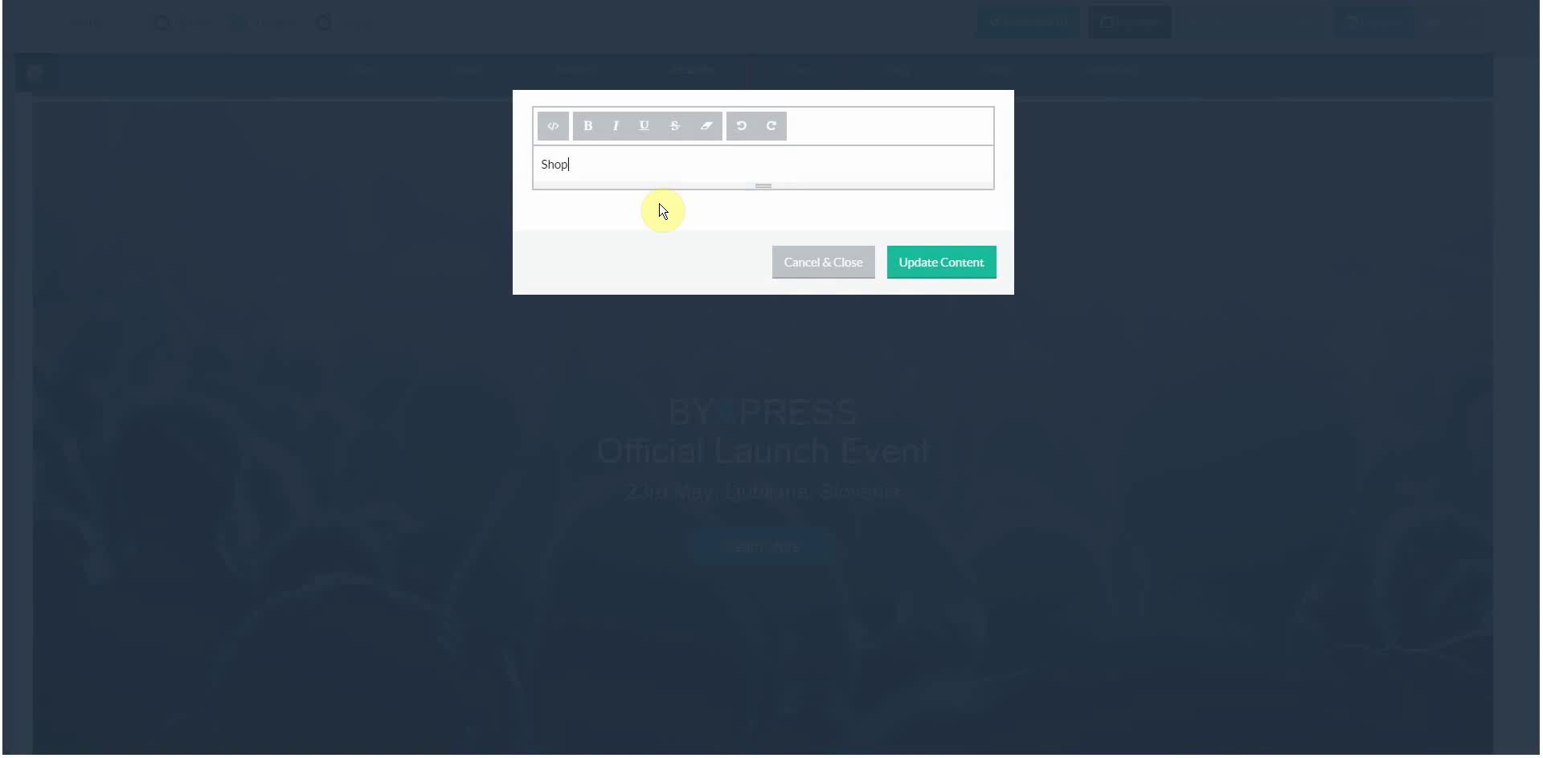
left_click(985, 264)
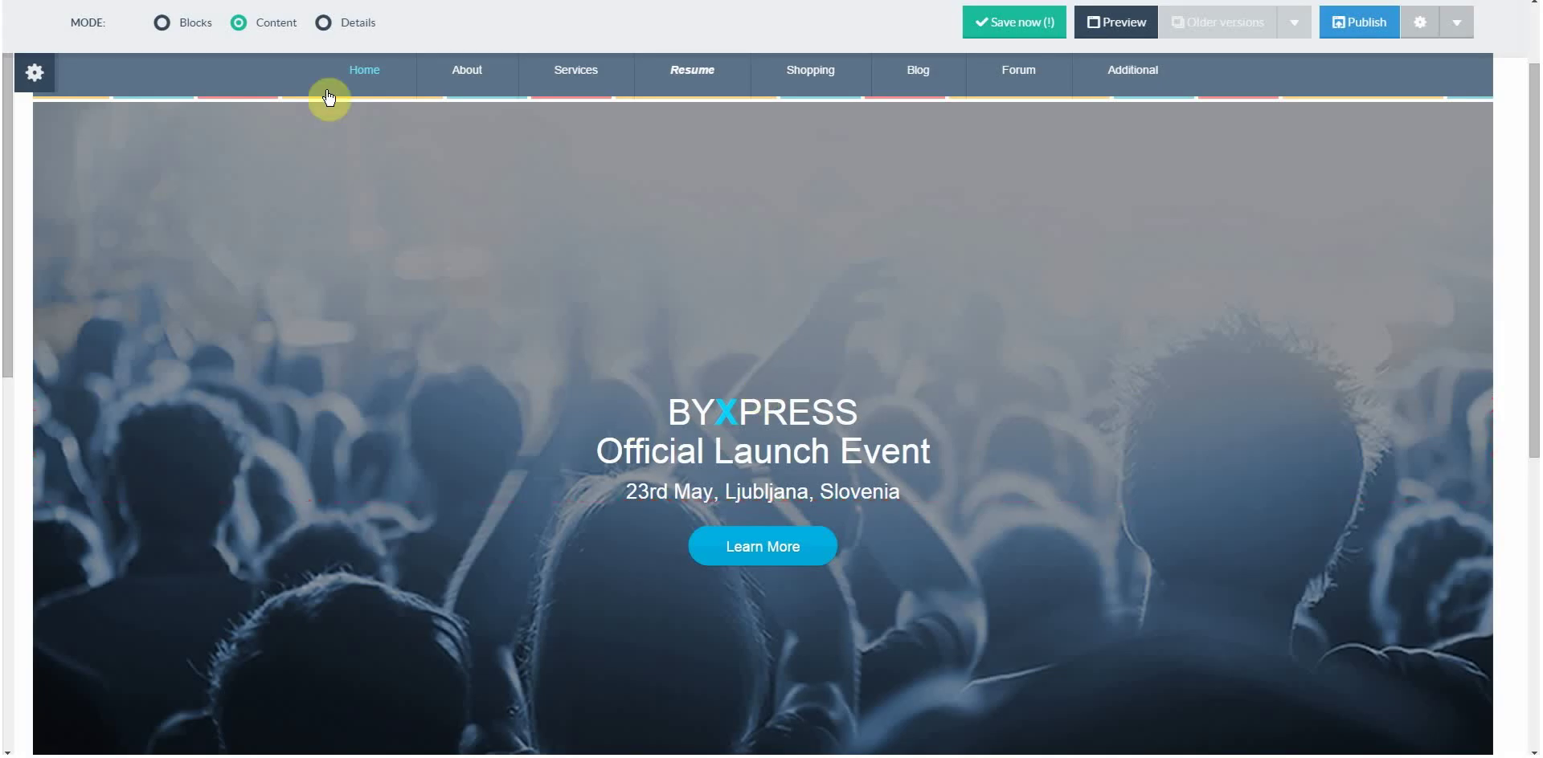
In Details mode, give the Learn More banner button a light cyan background and apply it
left_click(324, 26)
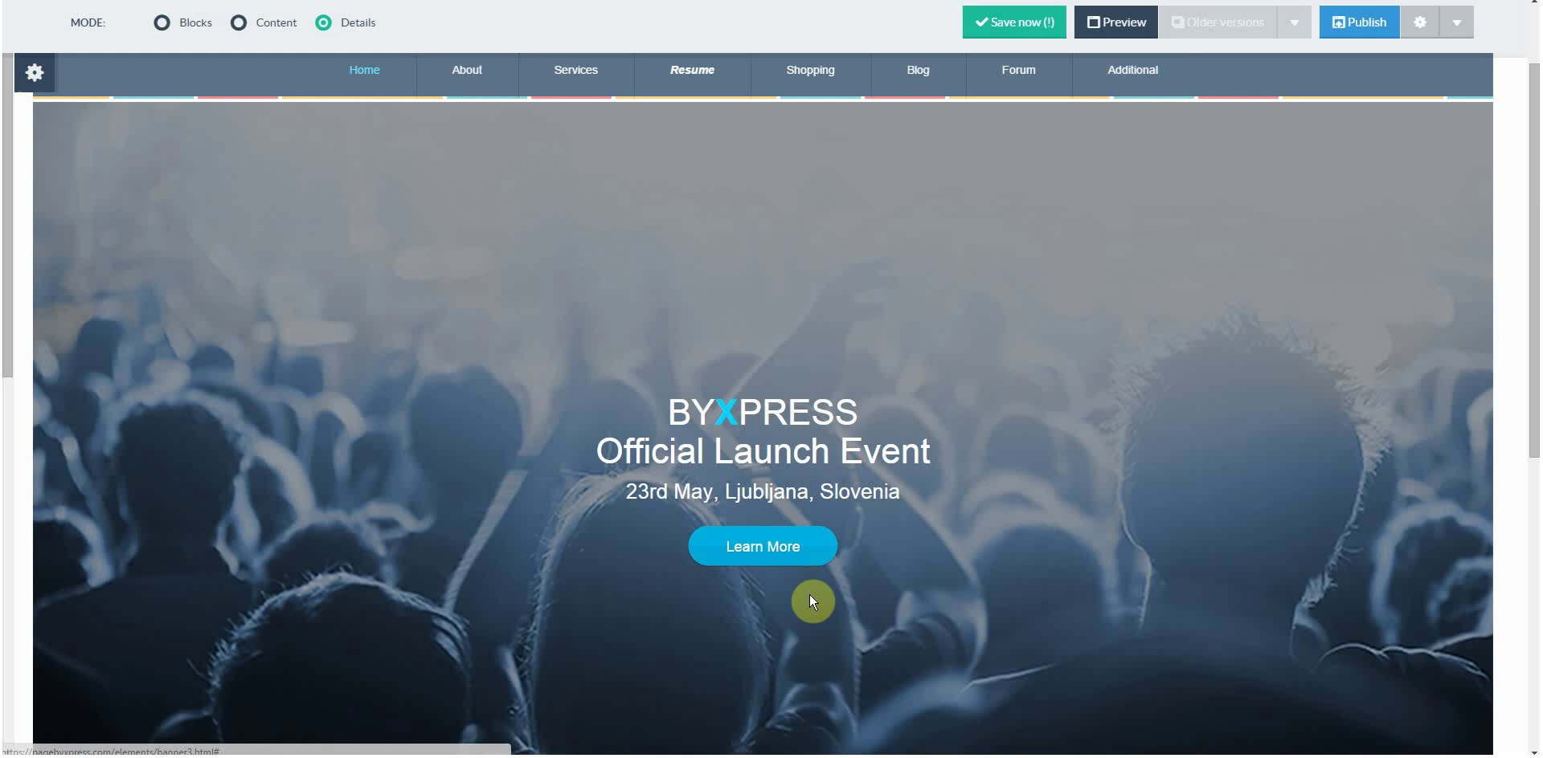
left_click(722, 565)
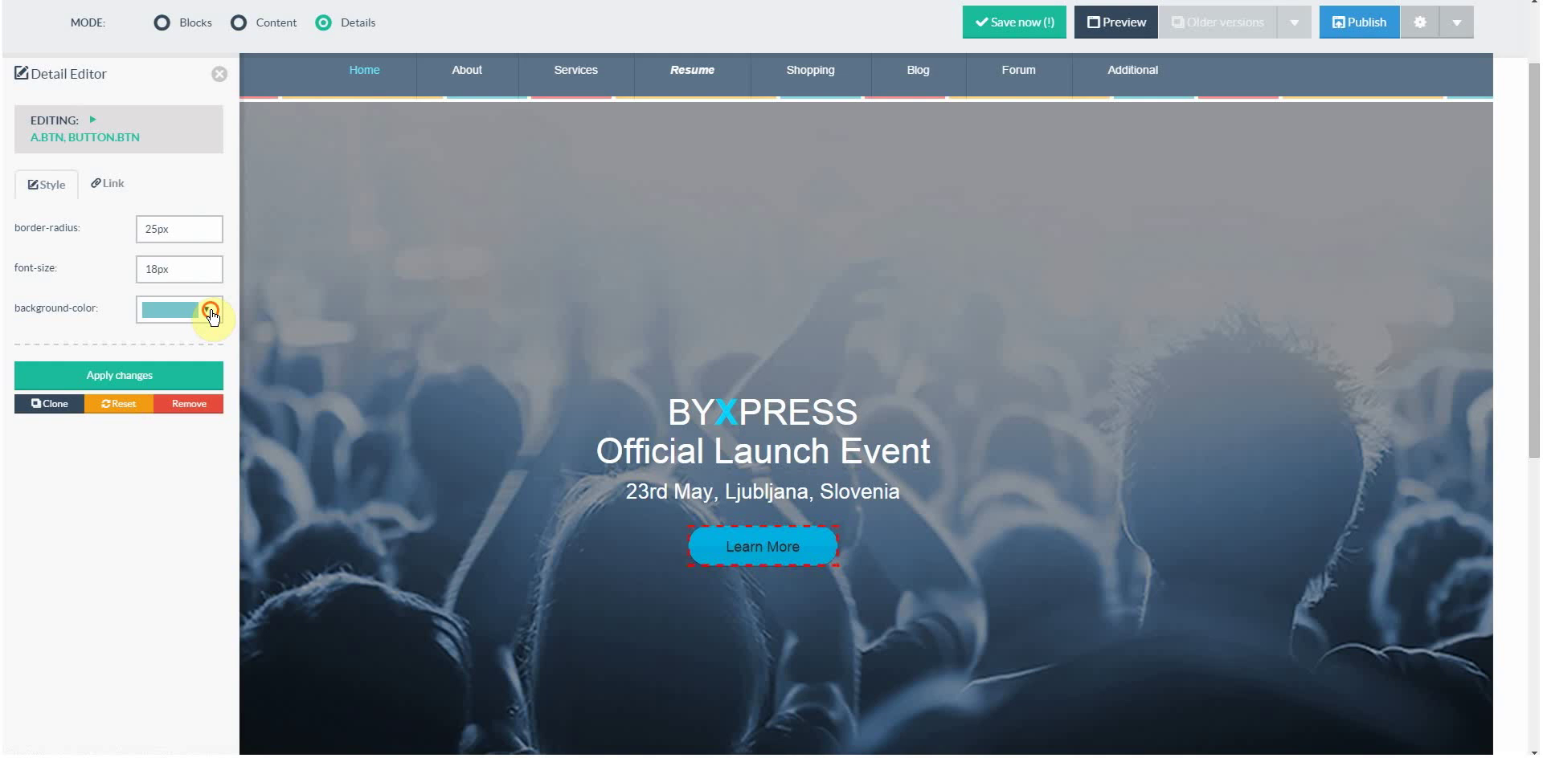
left_click(206, 310)
left_click(221, 367)
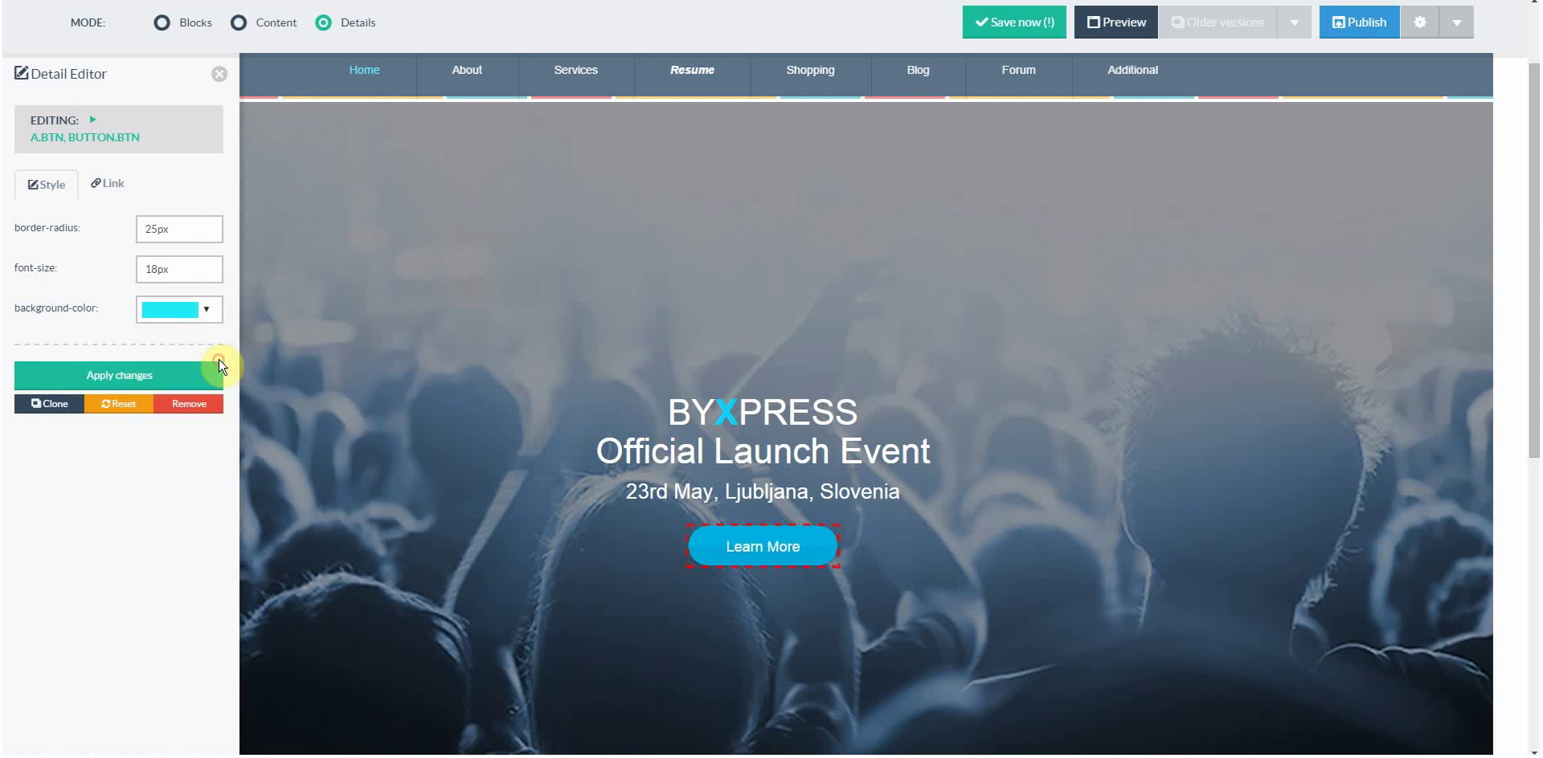
left_click(163, 376)
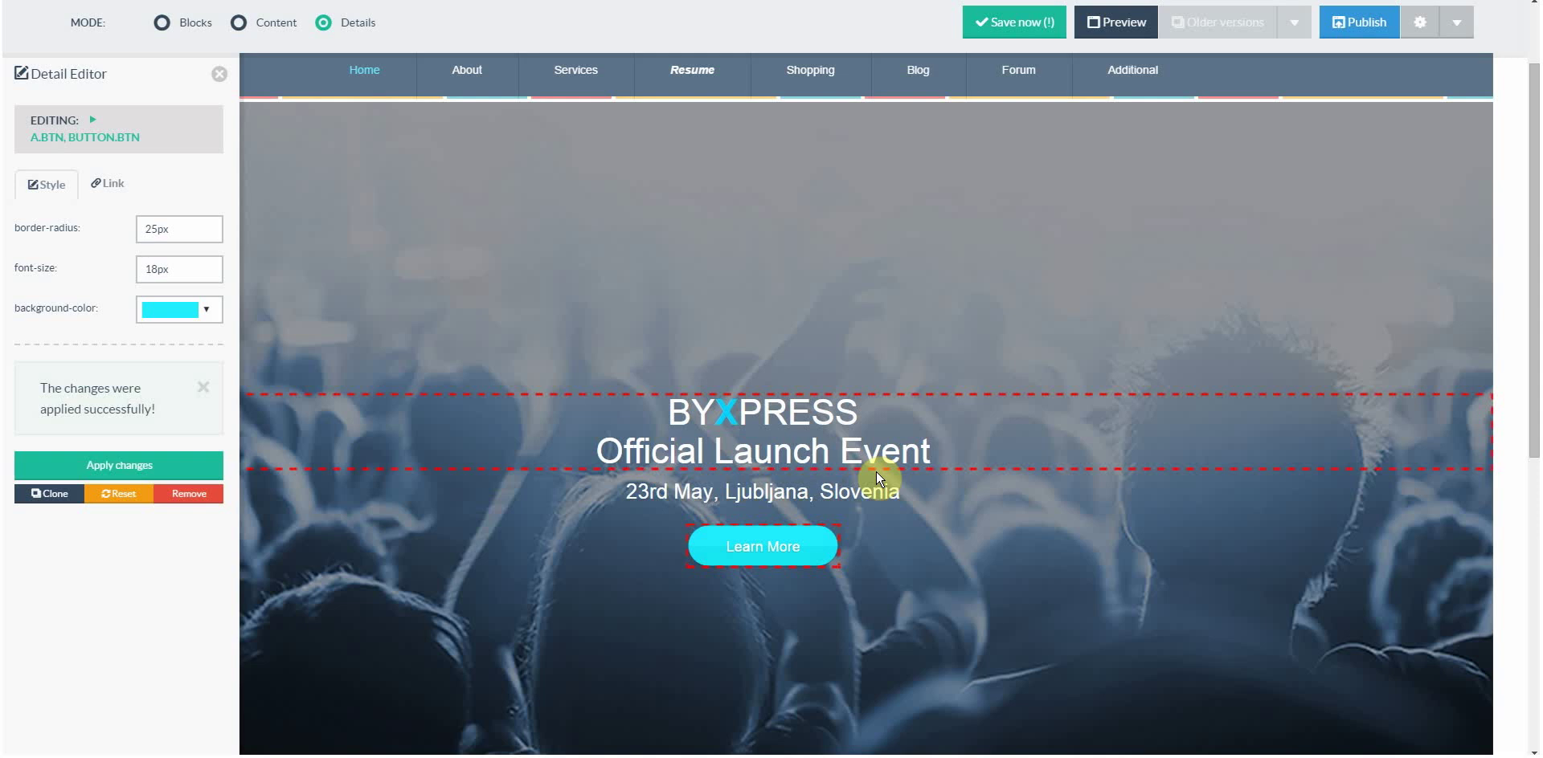
Apply the Times New Roman font to the BYXPRESS Official Launch Event headline, then close the Detail Editor
left_click(808, 442)
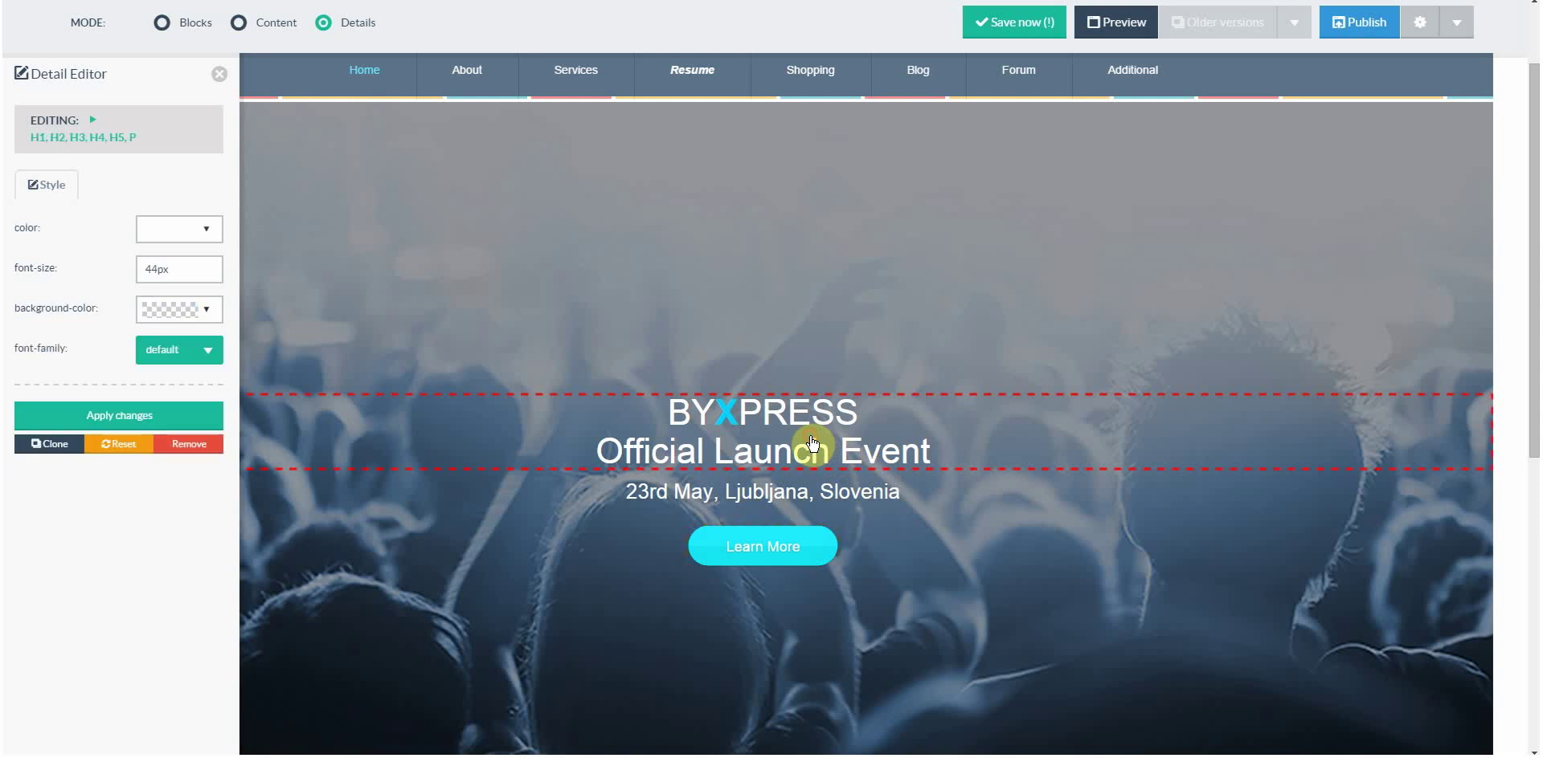
left_click(210, 353)
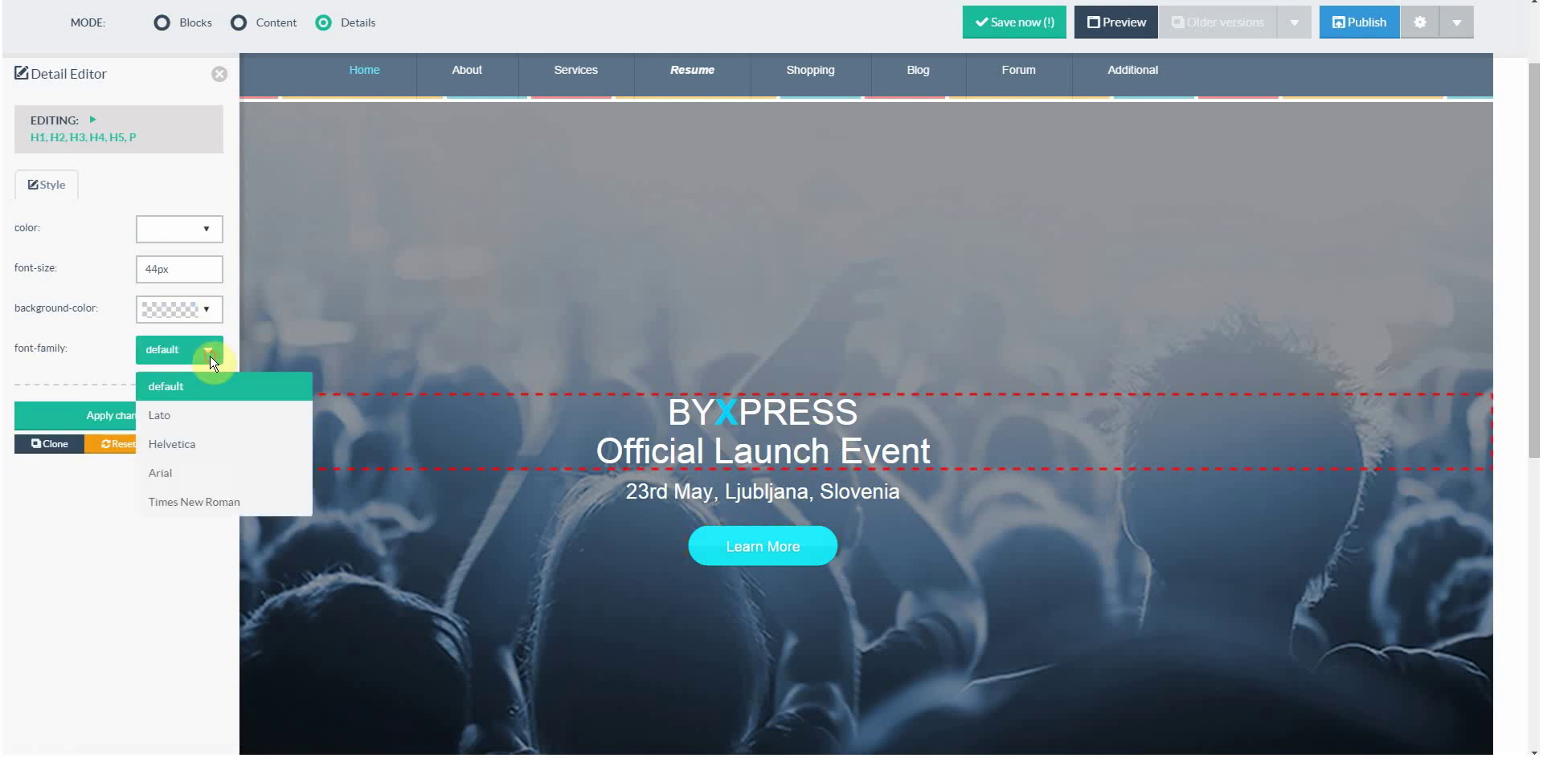
left_click(225, 503)
left_click(160, 443)
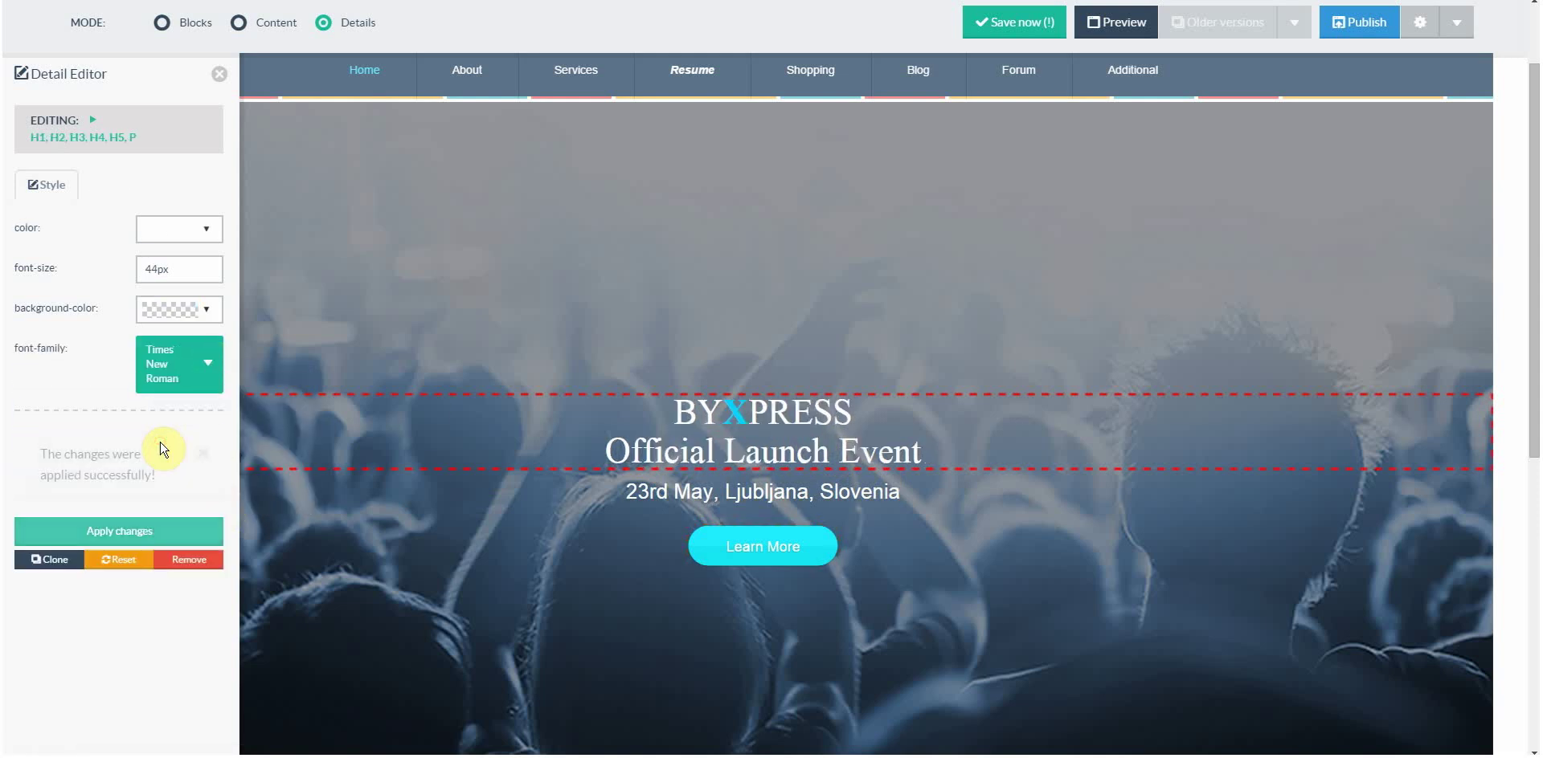
left_click(207, 454)
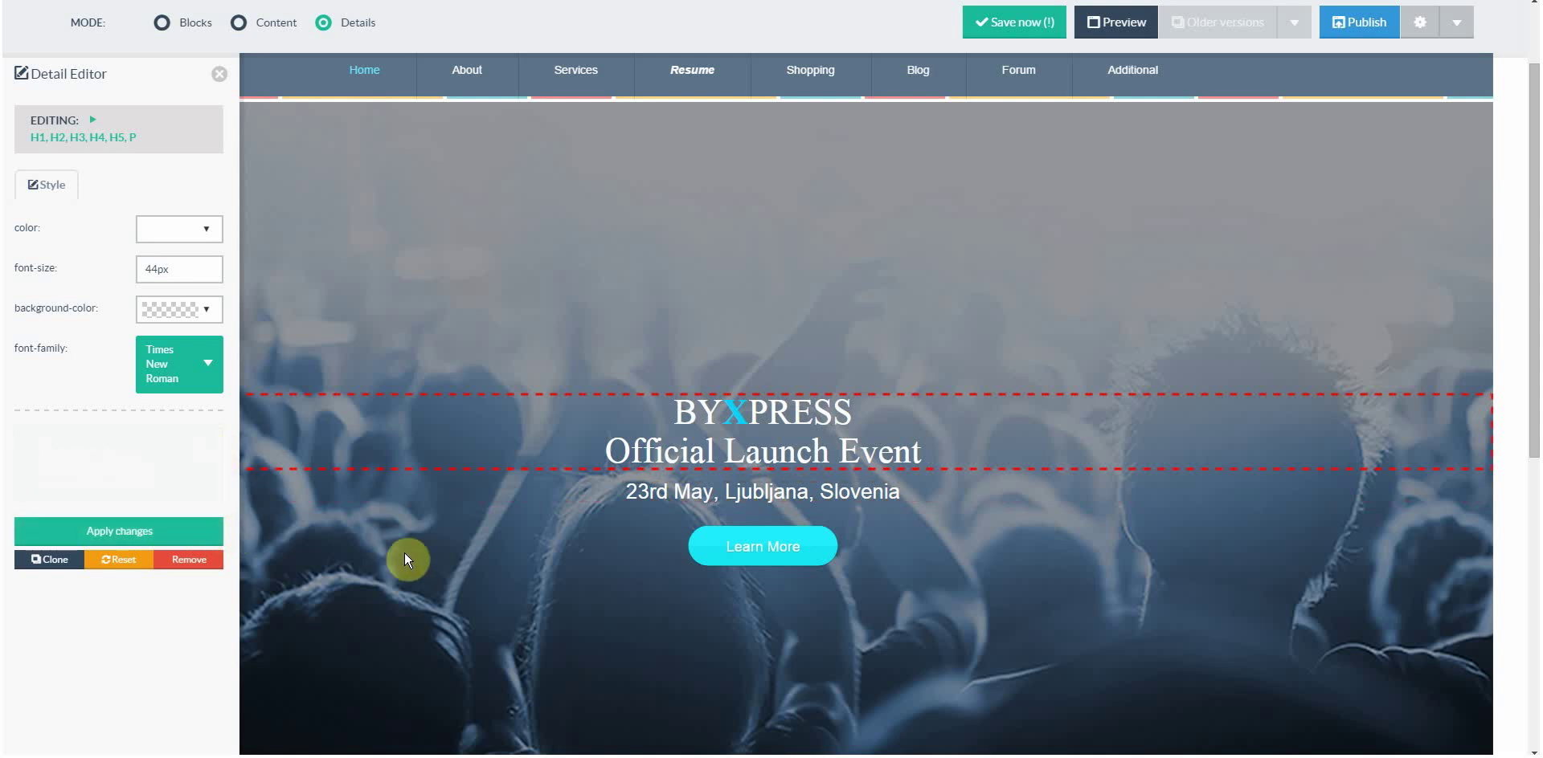
left_click(219, 75)
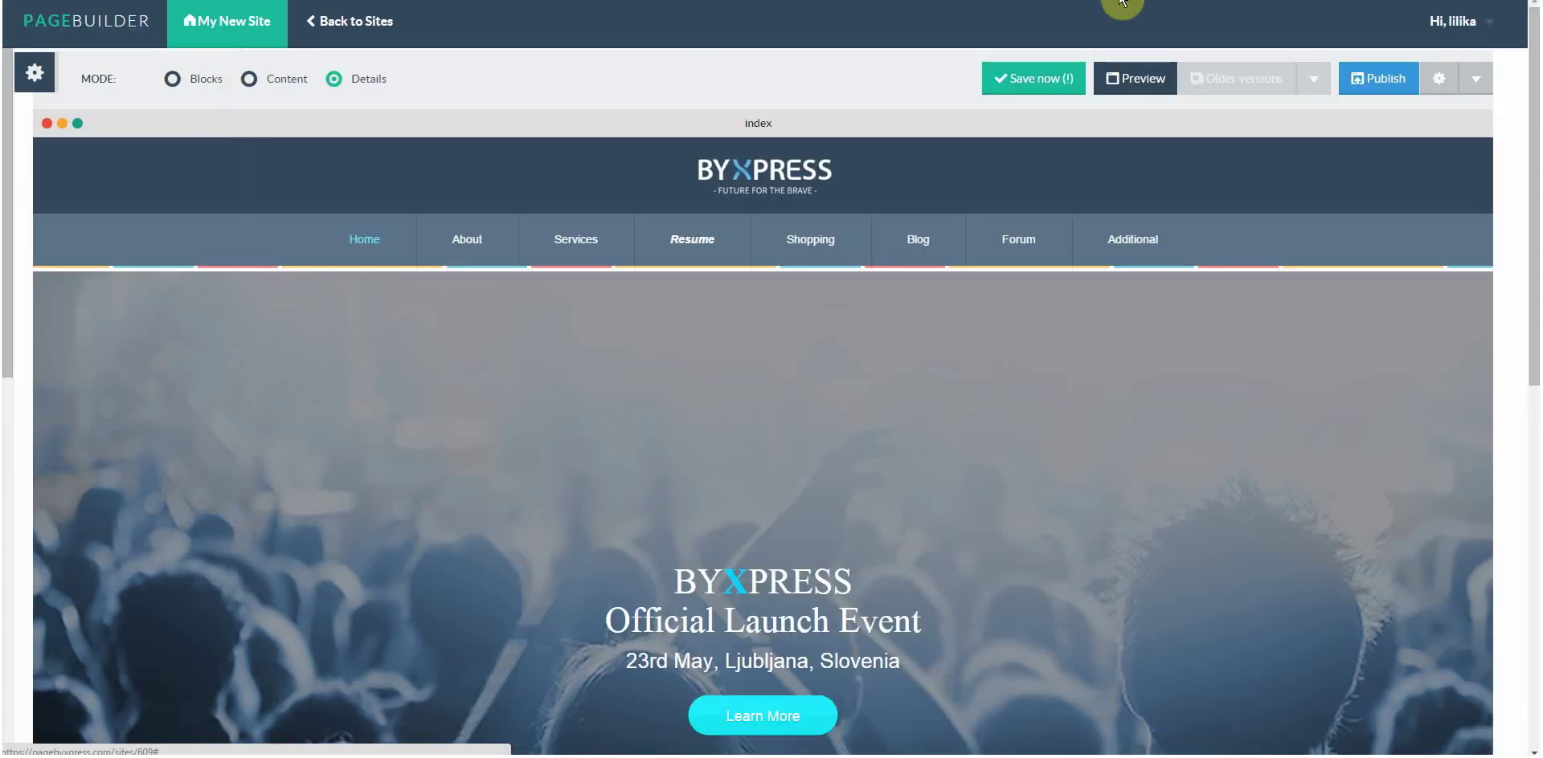
left_click(1164, 82)
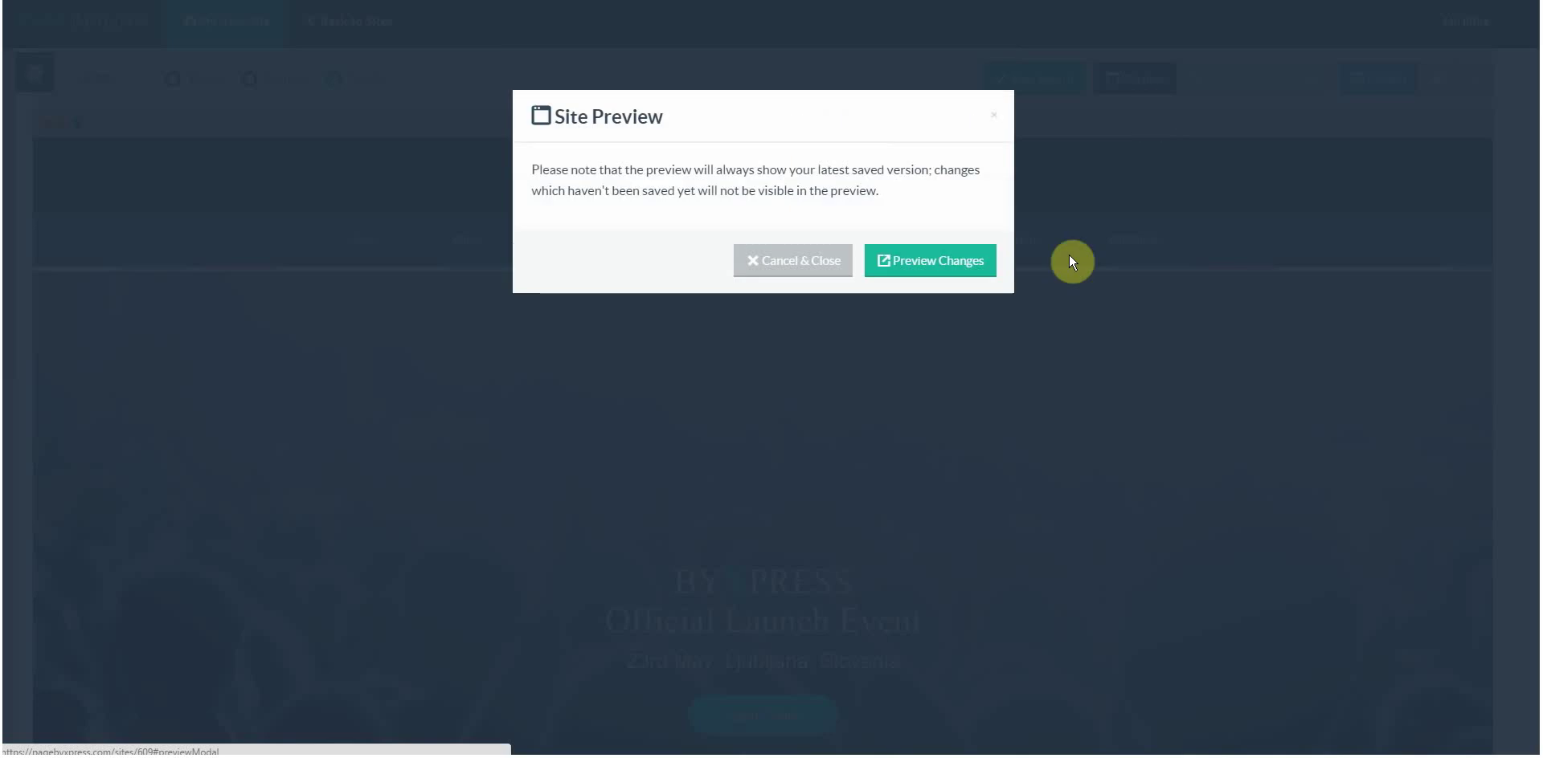
left_click(942, 269)
scroll(942, 273, "down", 3)
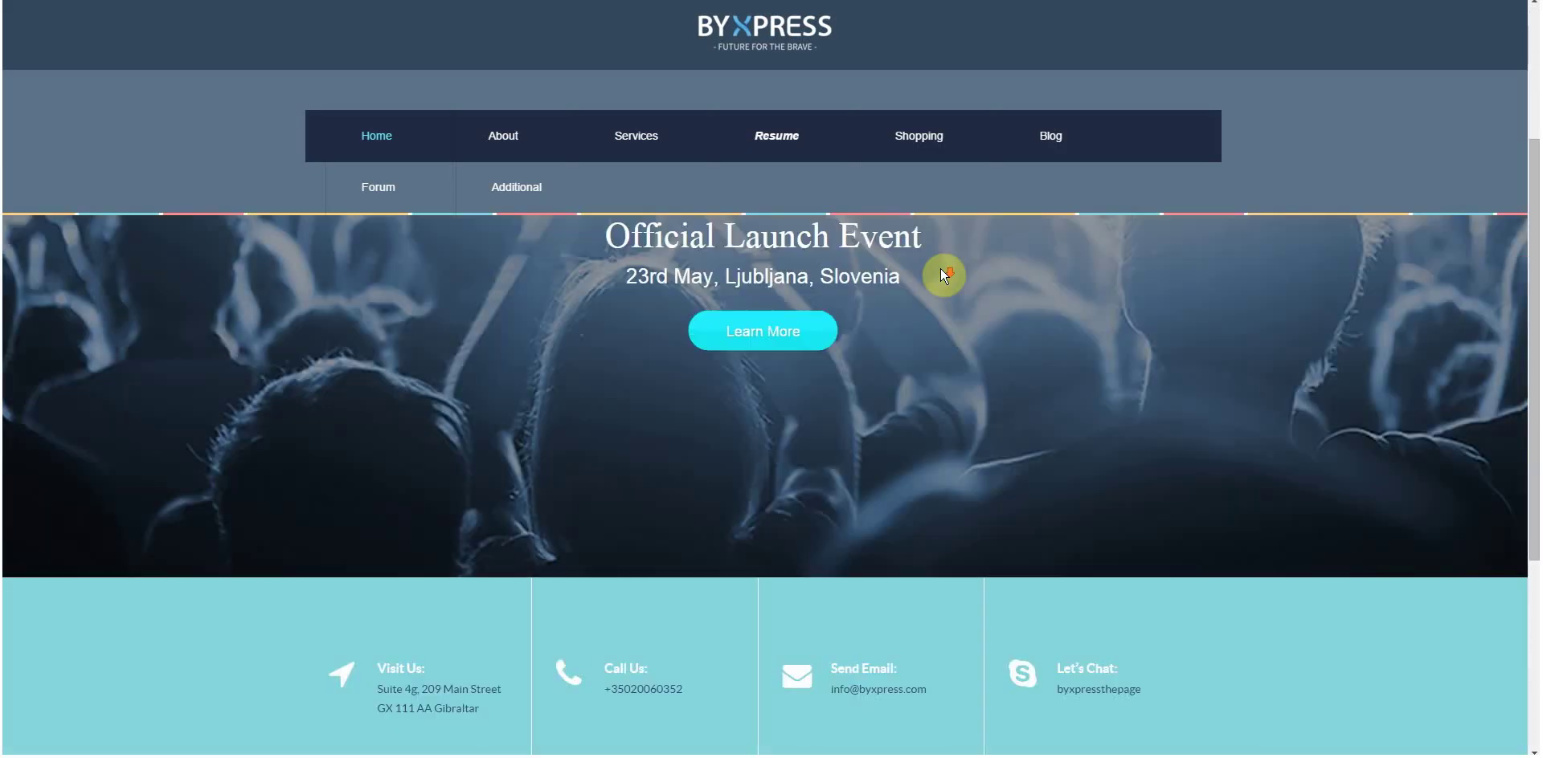
scroll(942, 270, "down", 4)
scroll(942, 273, "up", 5)
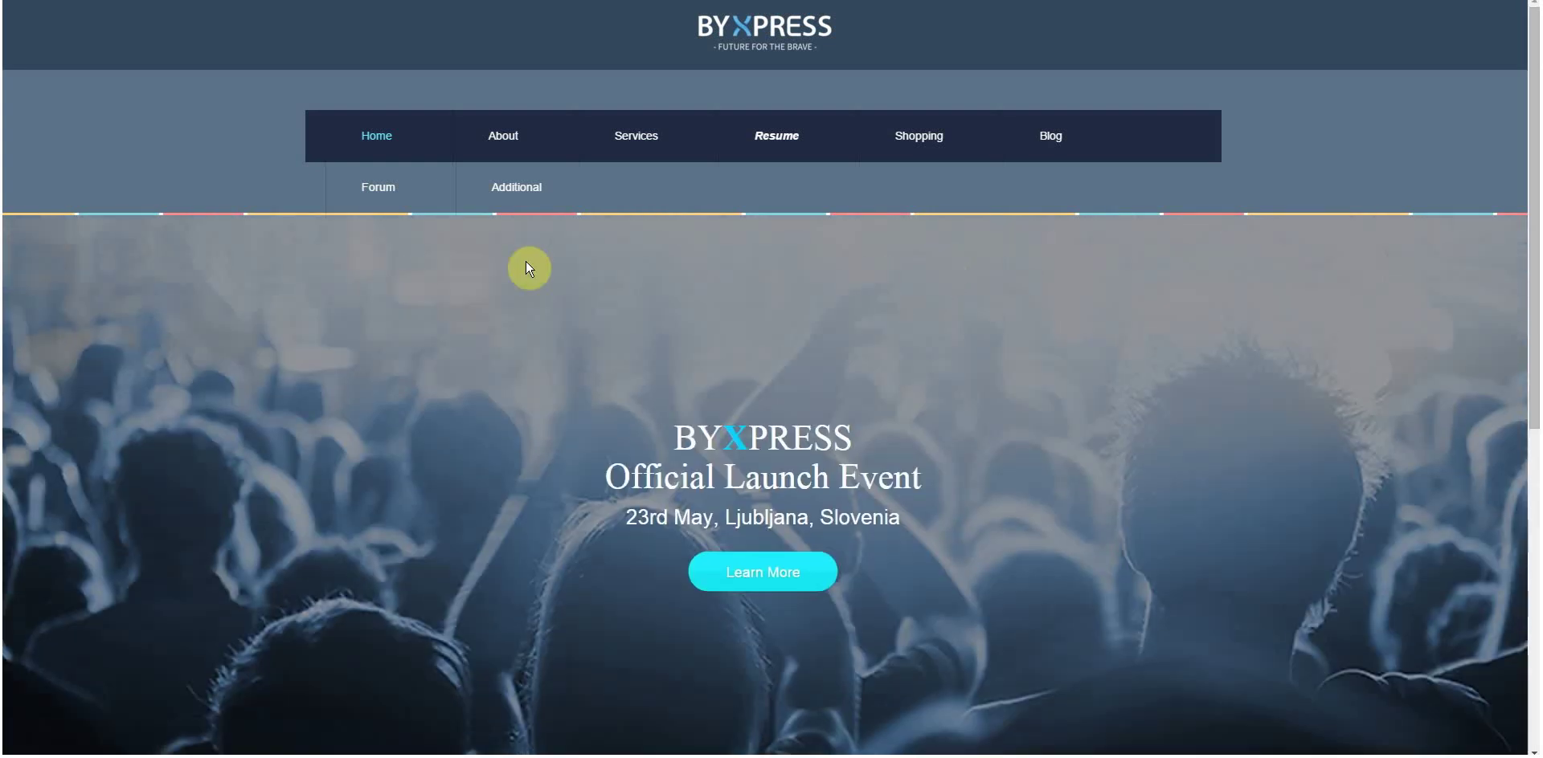
key("ctrl+w")
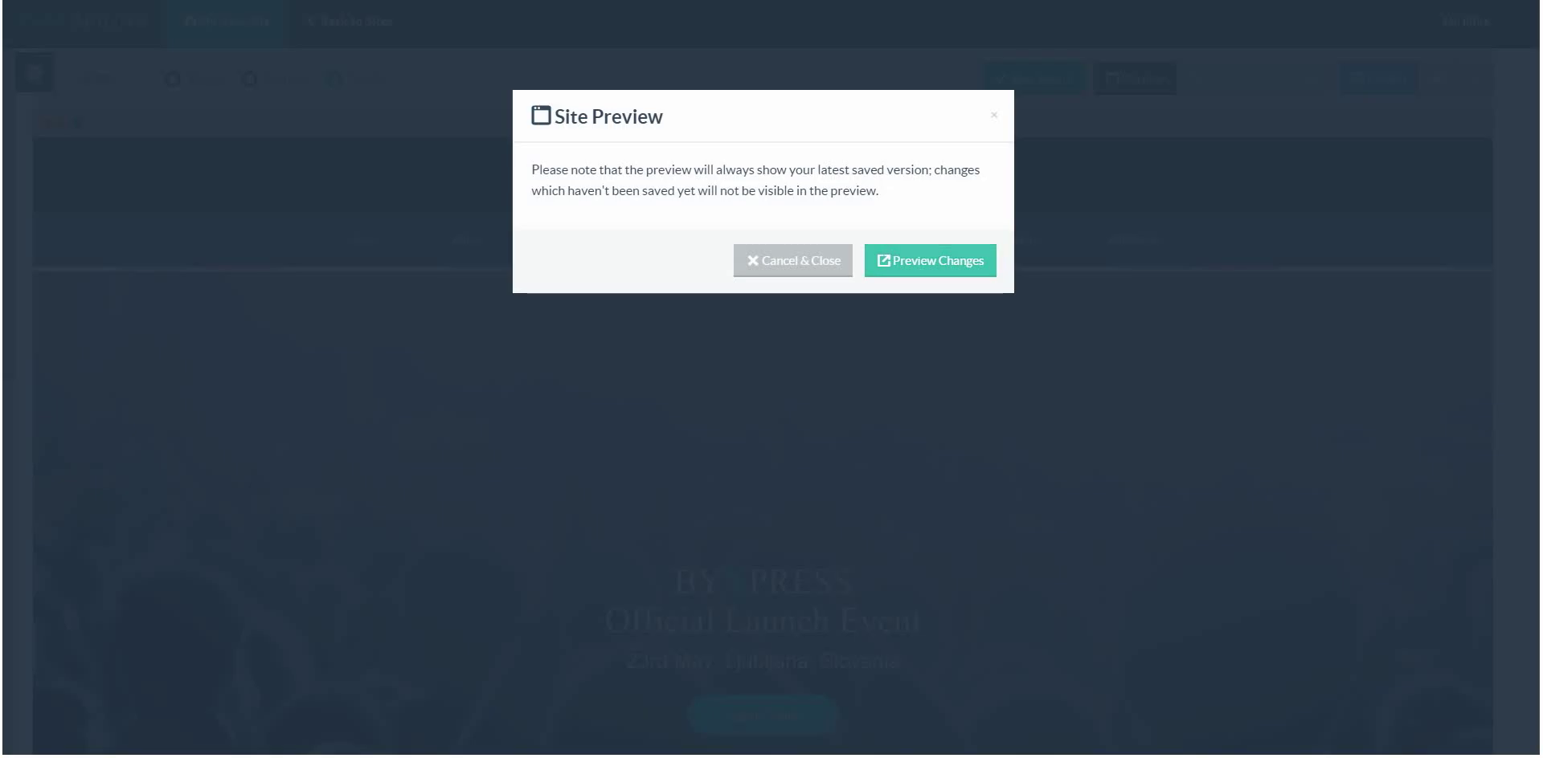
left_click(785, 262)
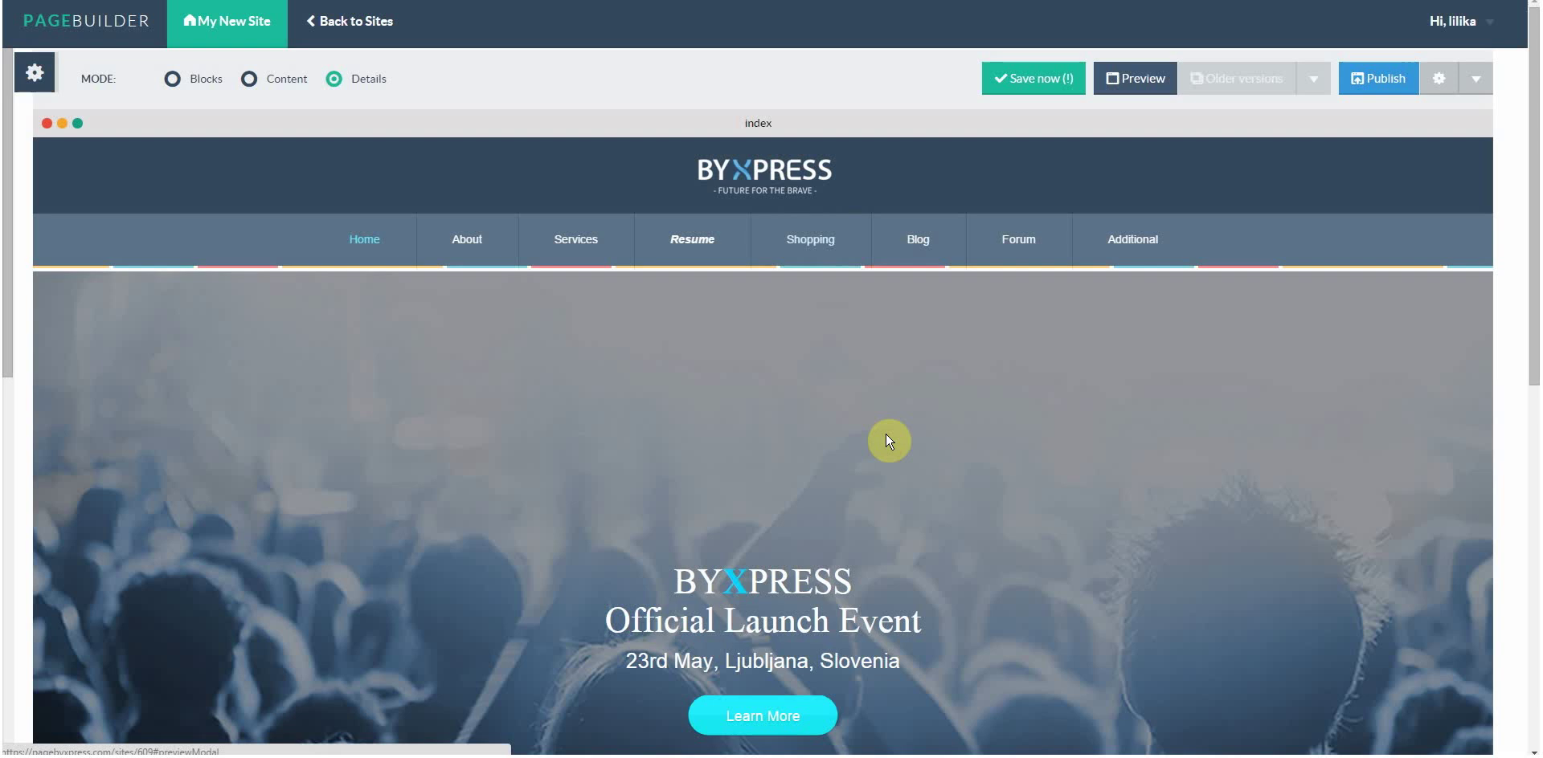
scroll(905, 402, "down", 10)
scroll(908, 389, "up", 10)
Save the site, then publish both the Page and index pages
left_click(1034, 80)
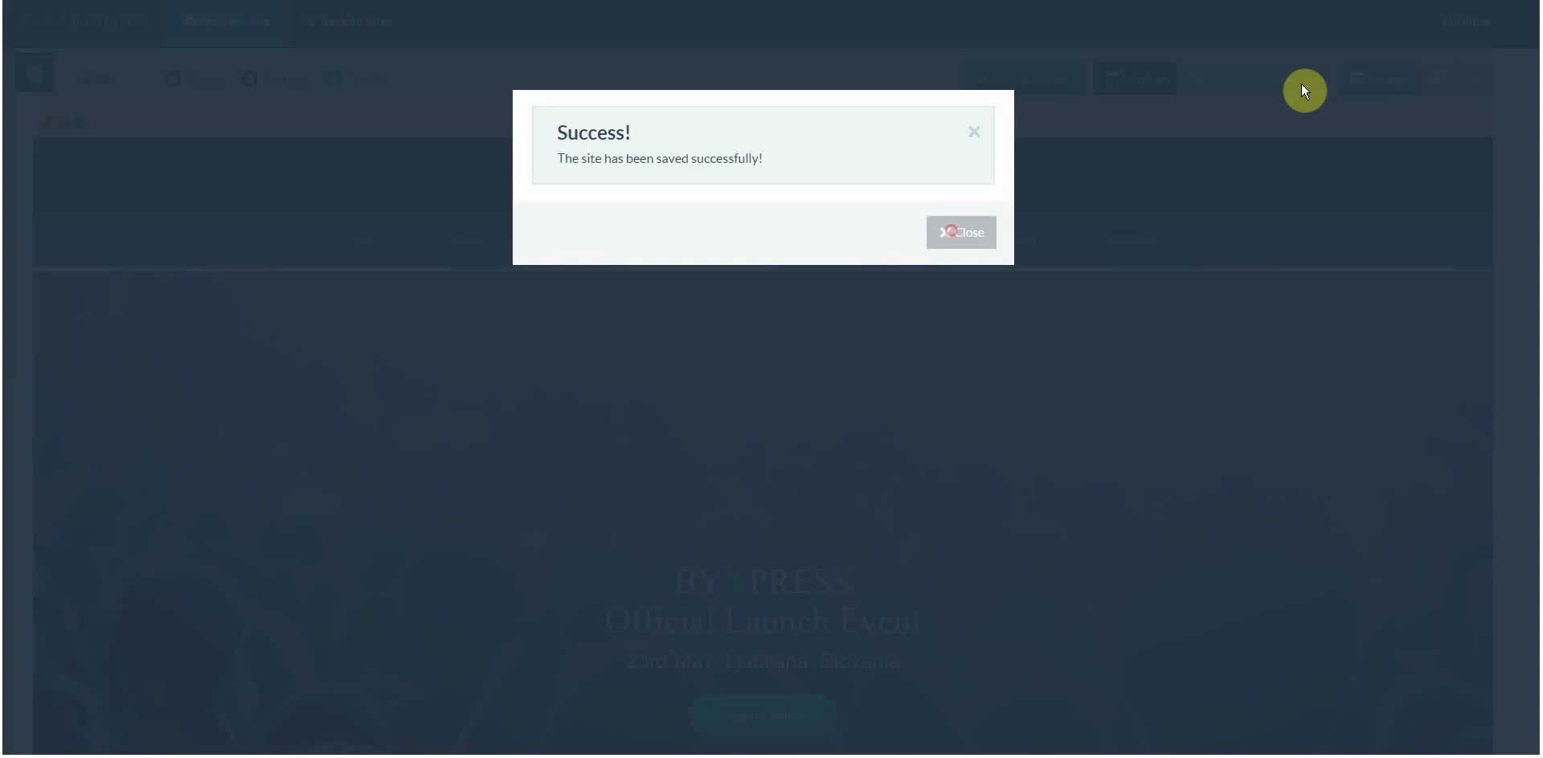
left_click(1382, 81)
left_click(575, 255)
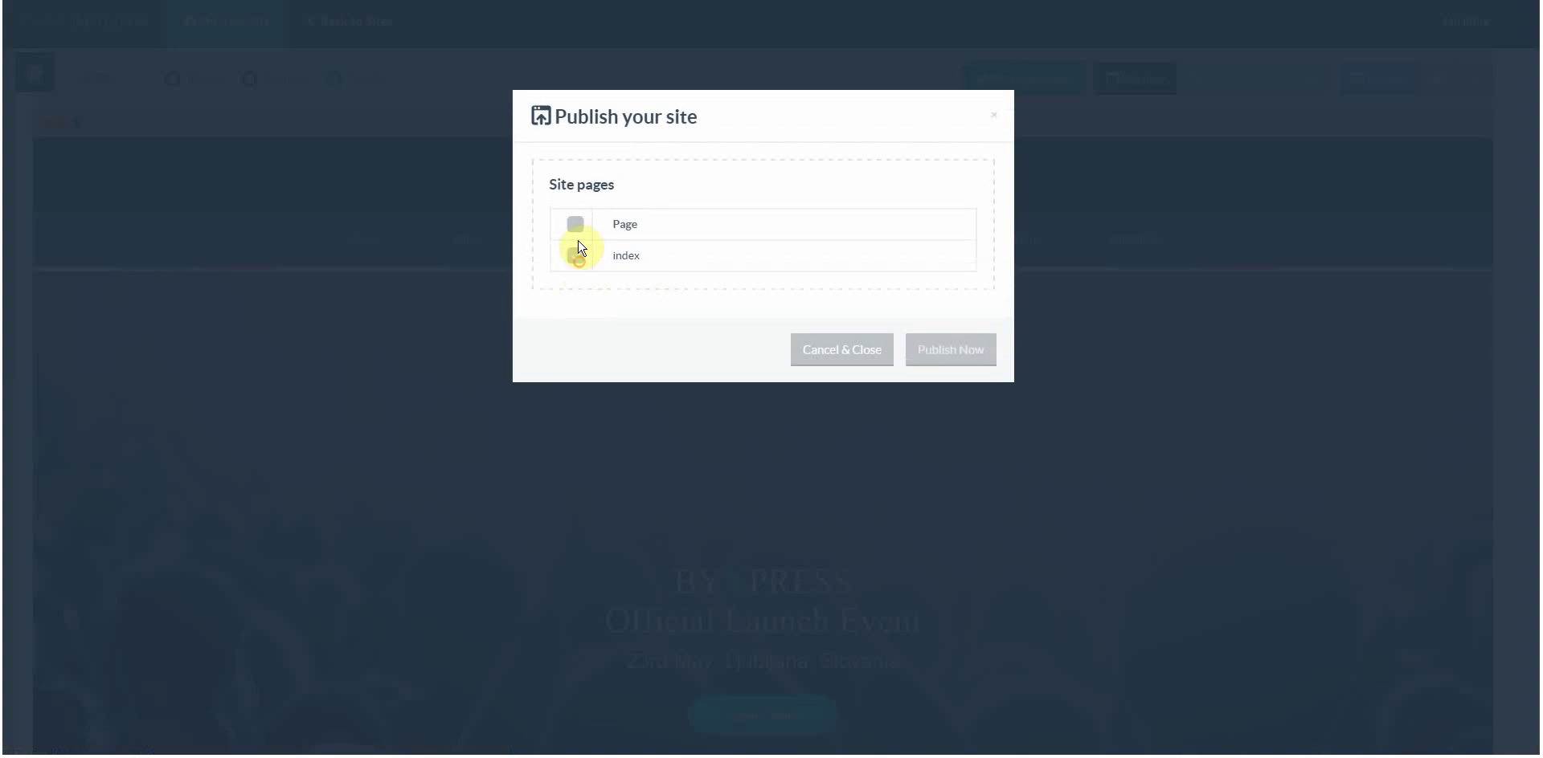
left_click(964, 350)
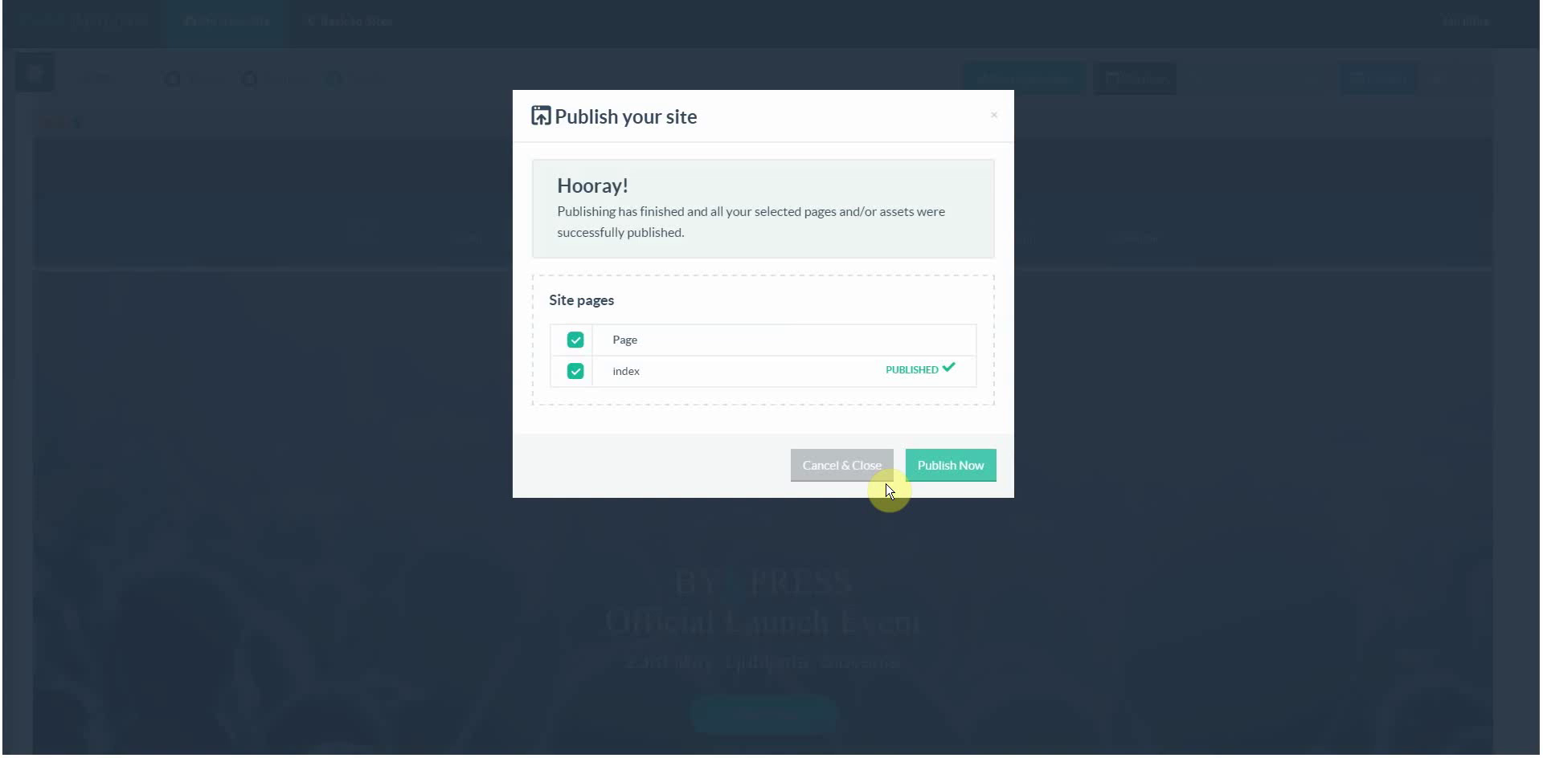
left_click(876, 470)
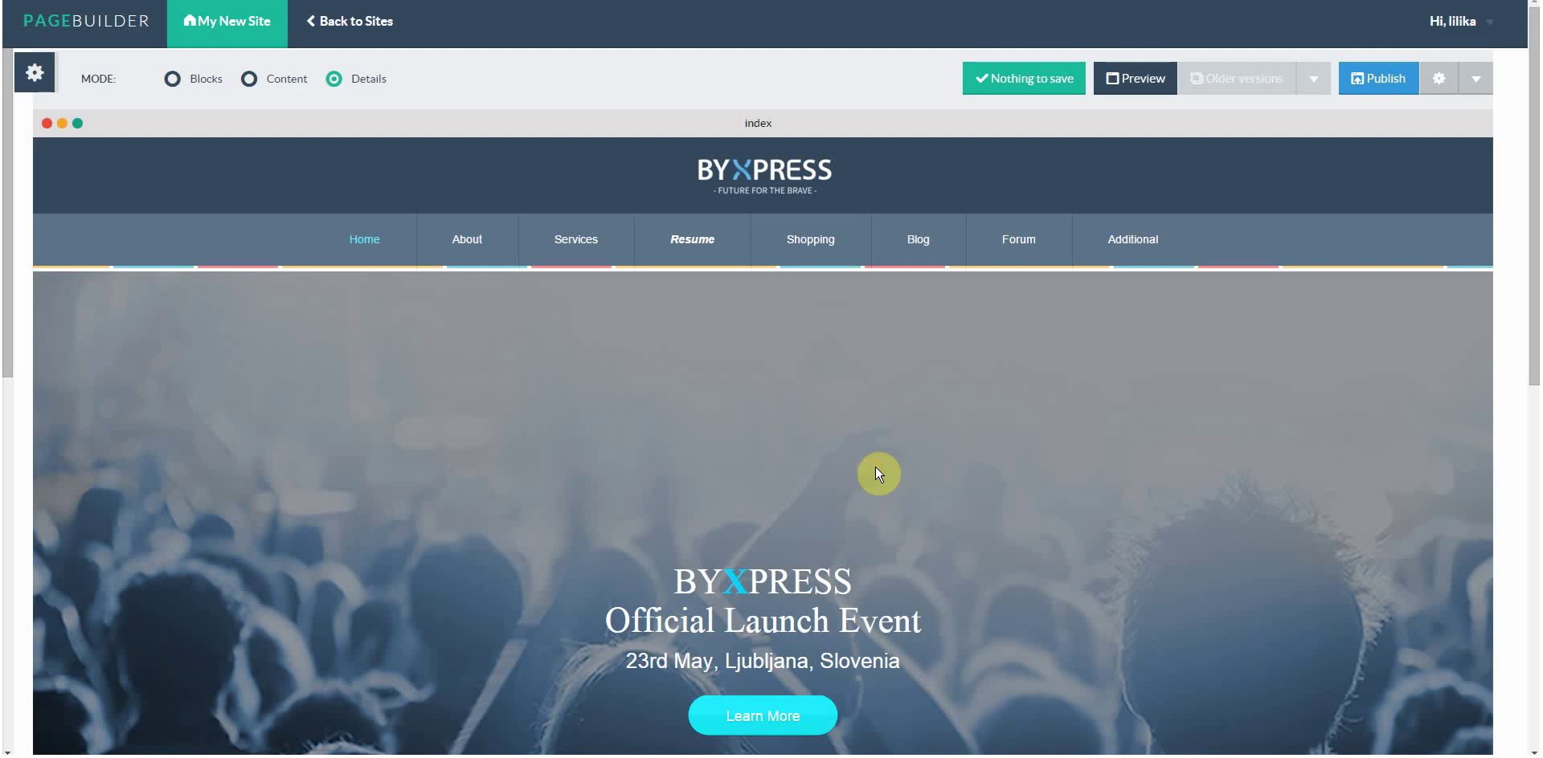
scroll(877, 472, "down", 10)
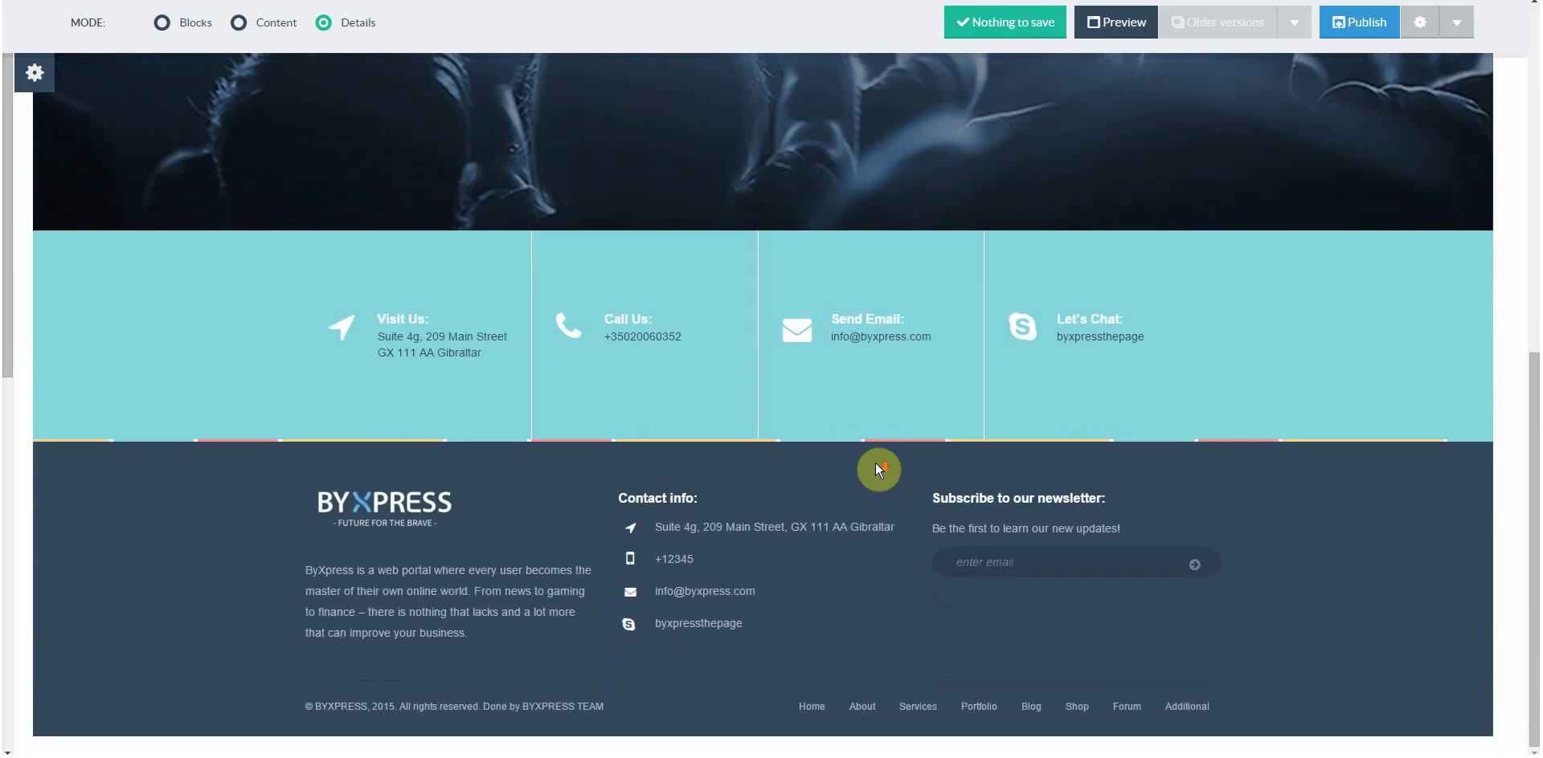
scroll(875, 466, "up", 12)
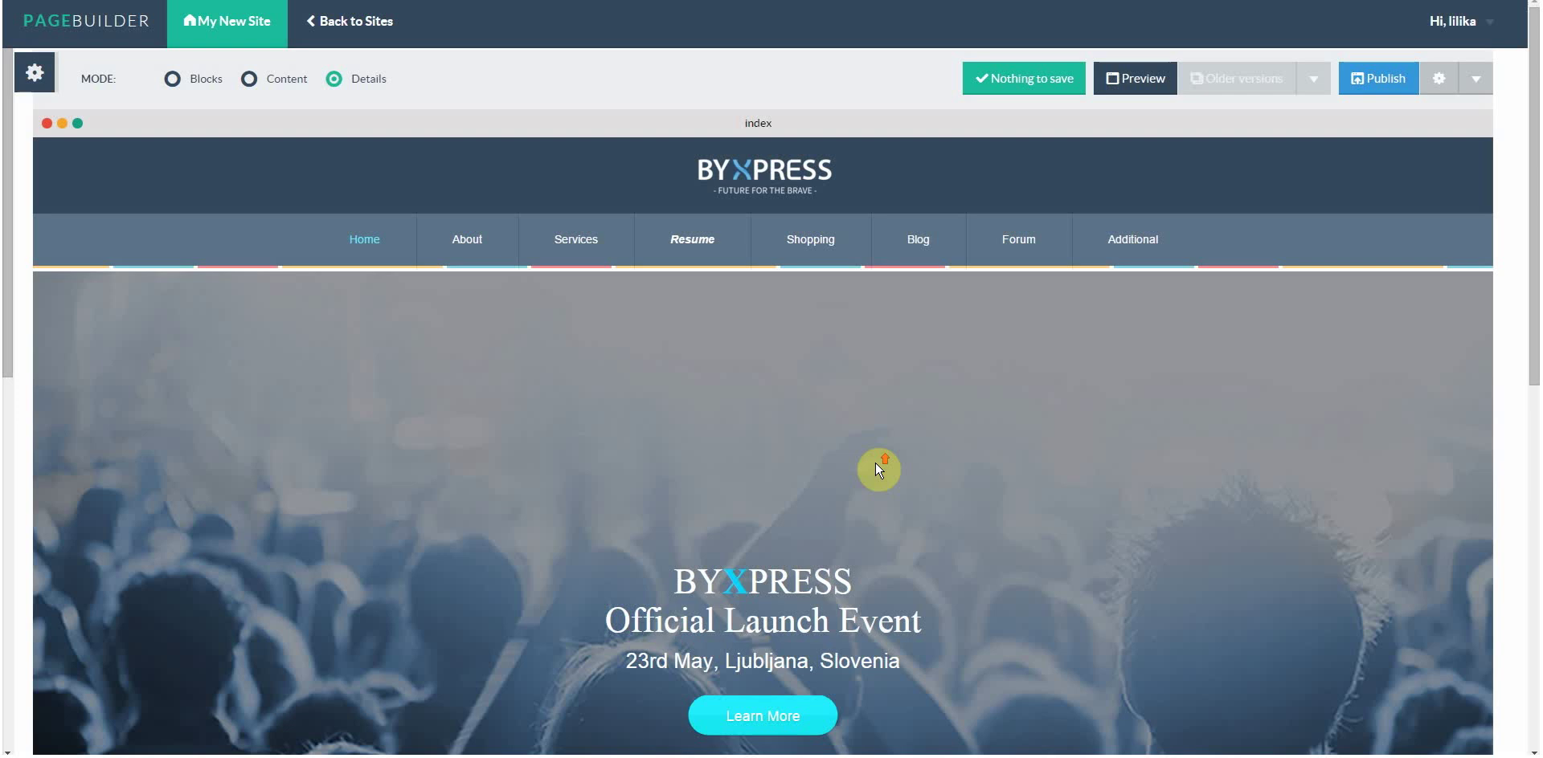